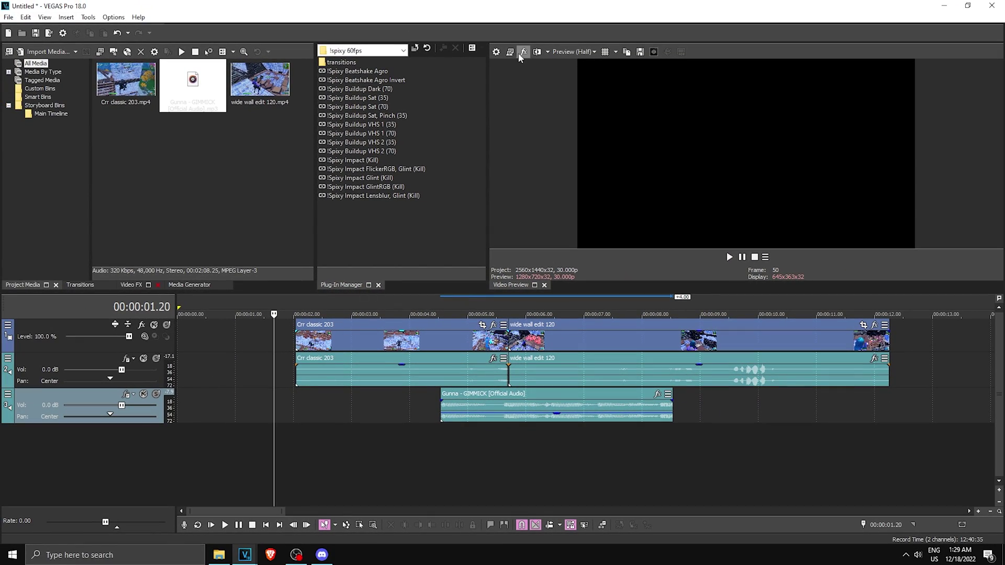
{"action": "left_click", "coordinate": [496, 51]}
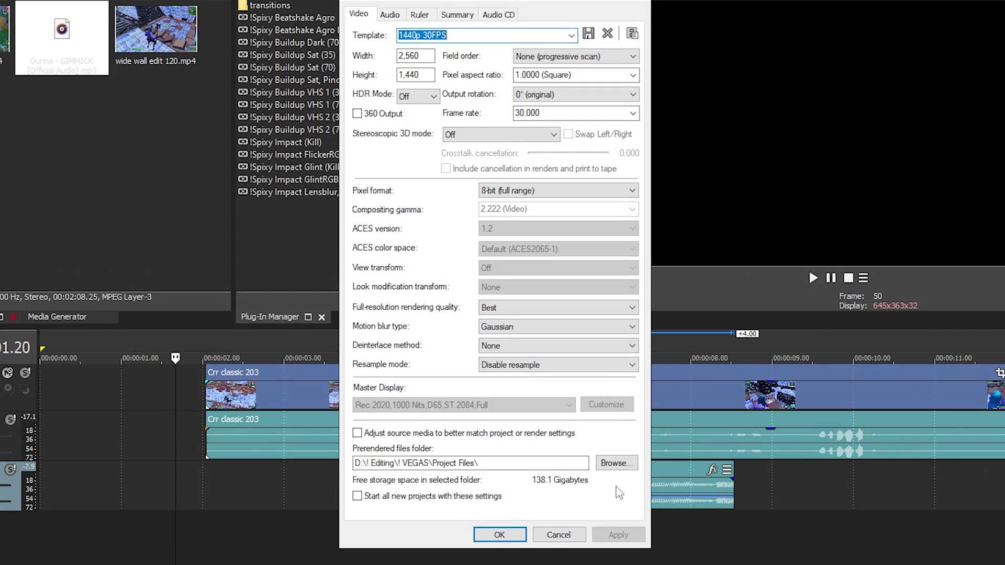
{"action": "left_click", "coordinate": [500, 535]}
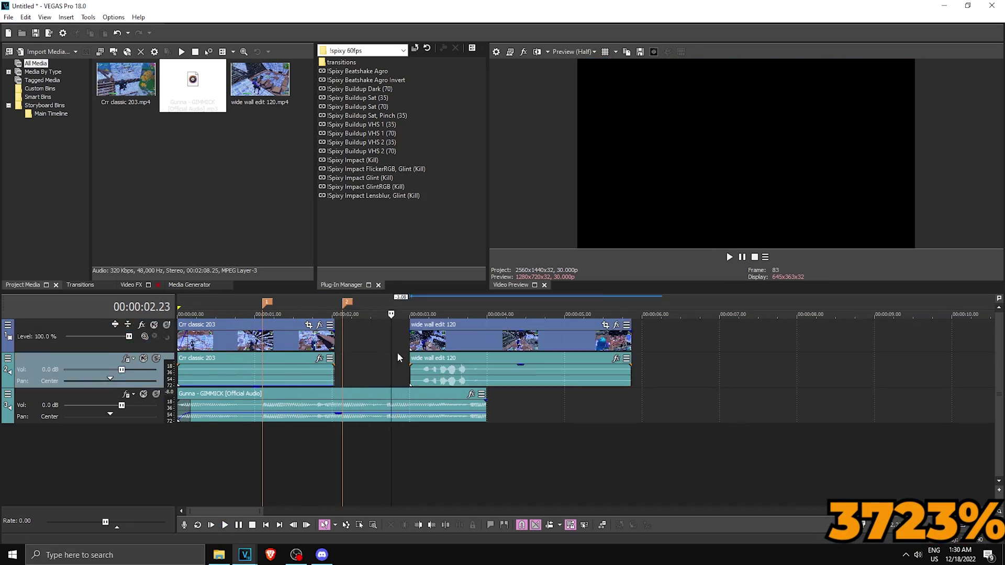
Step: Move the second clip onto marker 2 and add a marker on the beat
{"action": "left_click_drag", "start_coordinate": [435, 341], "coordinate": [368, 340]}
{"action": "scroll", "coordinate": [419, 343], "scroll_direction": "up", "scroll_amount": 2}
{"action": "scroll", "coordinate": [419, 343], "scroll_direction": "up", "scroll_amount": 1}
{"action": "key", "text": "m"}
{"action": "scroll", "coordinate": [414, 386], "scroll_direction": "down", "scroll_amount": 3}
{"action": "scroll", "coordinate": [413, 386], "scroll_direction": "up", "scroll_amount": 1}
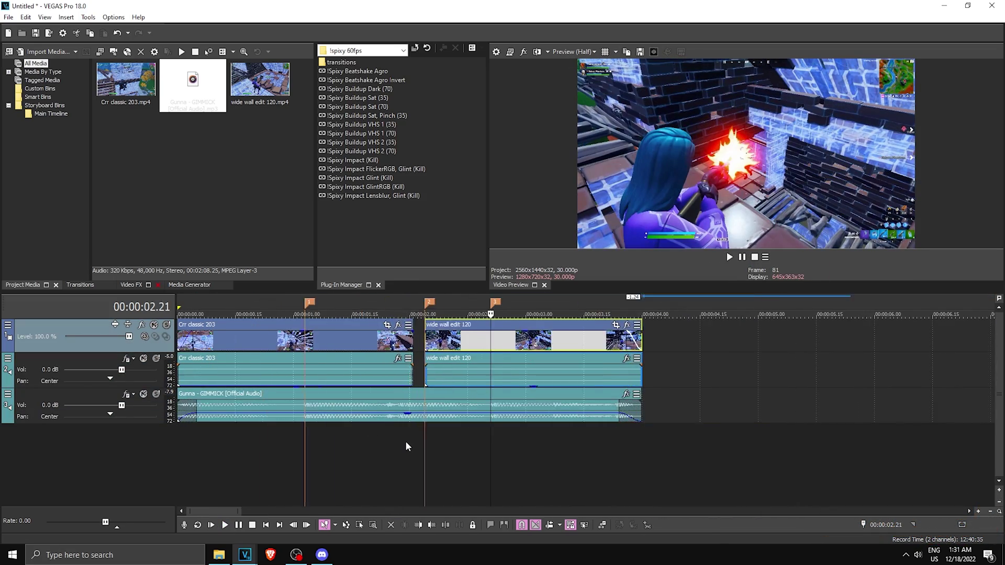
{"action": "scroll", "coordinate": [405, 447], "scroll_direction": "up", "scroll_amount": 2}
Step: Loop-preview sections around the markers and play the edit from 00:00:01.27 to check timing
{"action": "left_click_drag", "start_coordinate": [292, 443], "coordinate": [356, 443]}
{"action": "left_click", "coordinate": [373, 446]}
{"action": "left_click_drag", "start_coordinate": [559, 450], "coordinate": [604, 443]}
{"action": "left_click", "coordinate": [605, 444]}
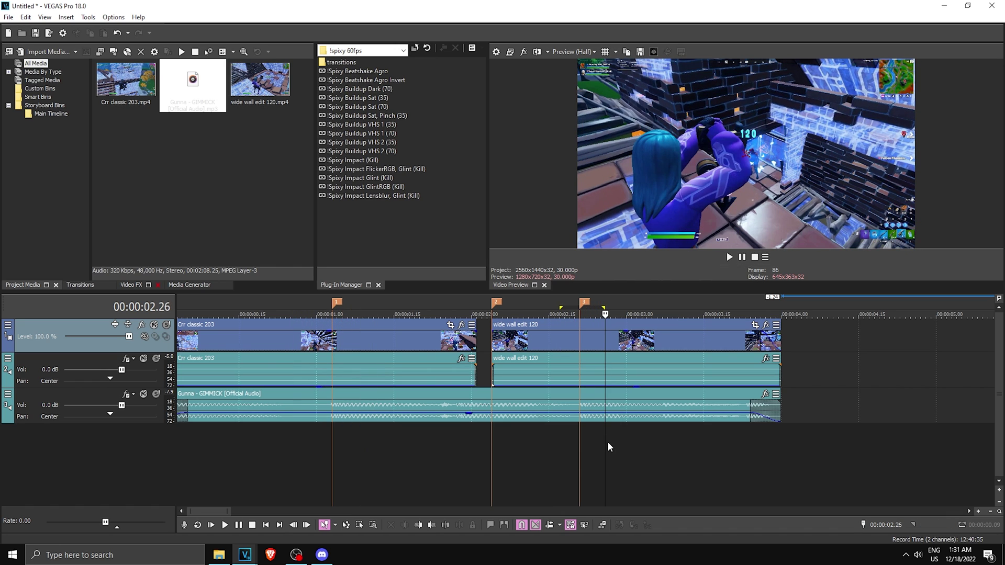
{"action": "right_click", "coordinate": [480, 453]}
{"action": "left_click", "coordinate": [456, 439]}
{"action": "key", "text": "space"}
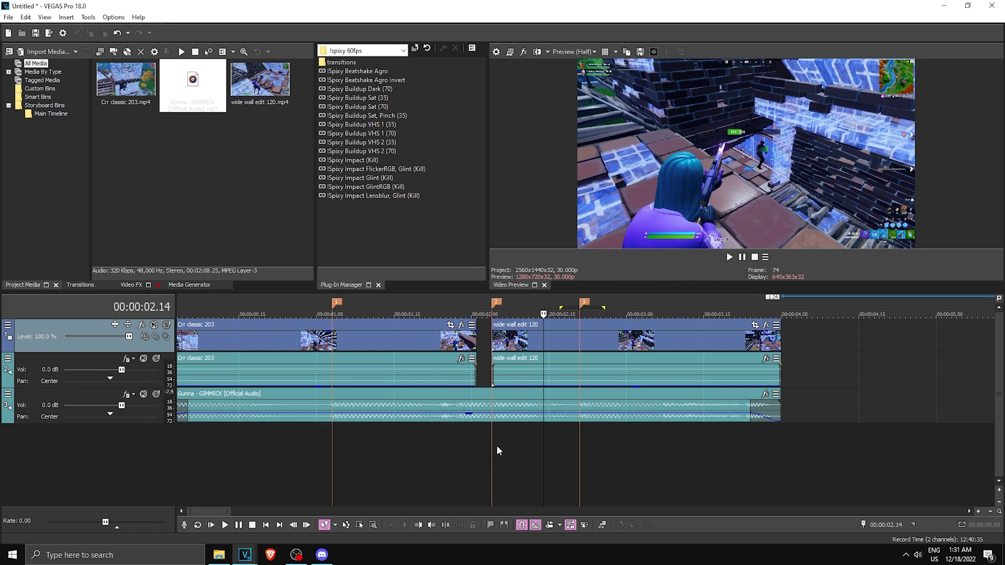
{"action": "left_click", "coordinate": [492, 442]}
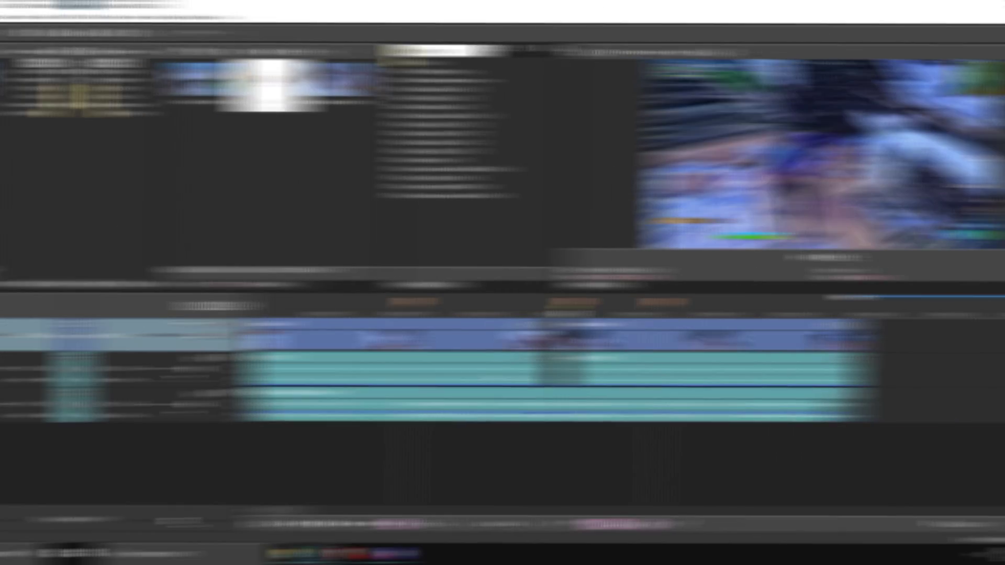
Step: Trim Crr classic 203 up to wide wall edit 120 and add velocity points at two markers
{"action": "mouse_move", "coordinate": [477, 344]}
{"action": "left_mouse_down"}
{"action": "mouse_move", "coordinate": [447, 345]}
{"action": "mouse_move", "coordinate": [493, 345]}
{"action": "left_mouse_up"}
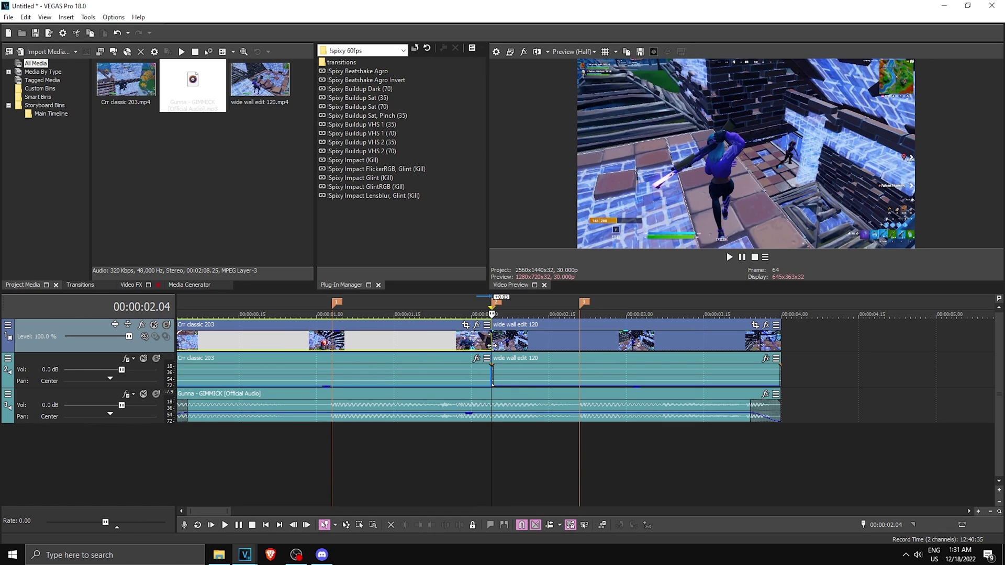
{"action": "left_click", "coordinate": [332, 346]}
{"action": "scroll", "coordinate": [333, 345], "scroll_direction": "up", "scroll_amount": 5}
{"action": "left_click", "coordinate": [580, 343]}
{"action": "left_click", "coordinate": [642, 343]}
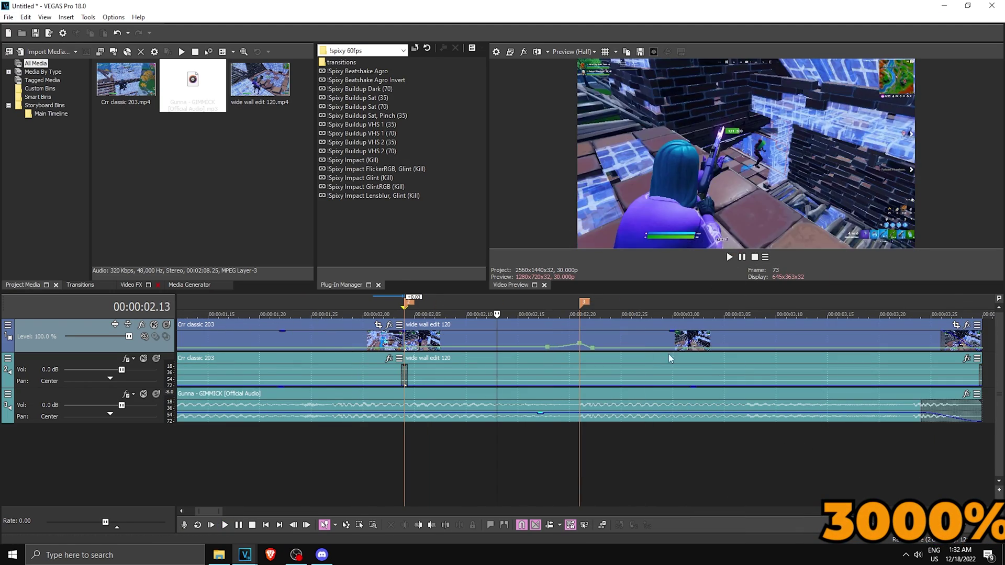
{"action": "scroll", "coordinate": [567, 351], "scroll_direction": "down", "scroll_amount": 4}
{"action": "left_click", "coordinate": [301, 343]}
{"action": "left_click", "coordinate": [403, 50]}
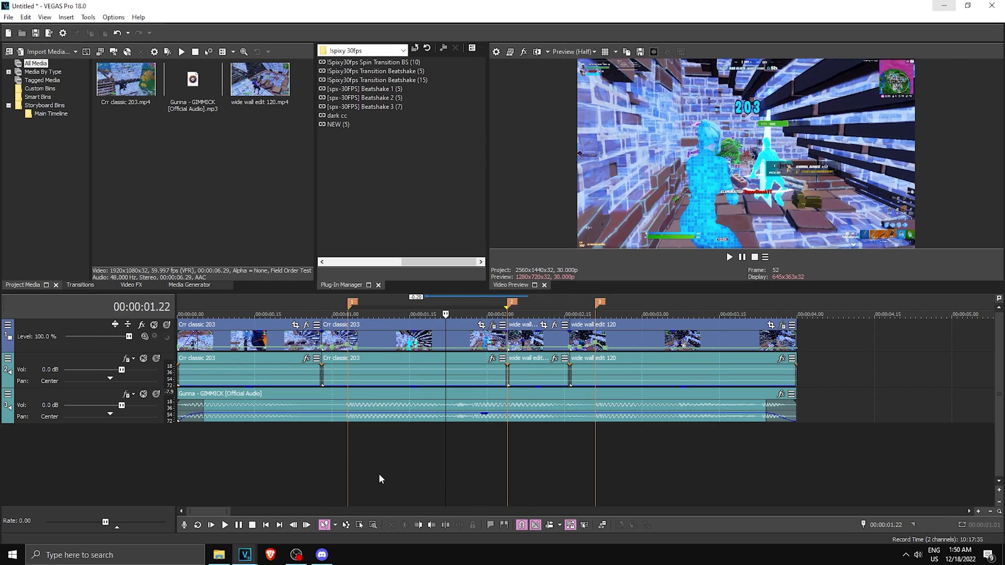
Step: Save a snapshot of the marker 2 frame as Image21.png
{"action": "left_click", "coordinate": [509, 447]}
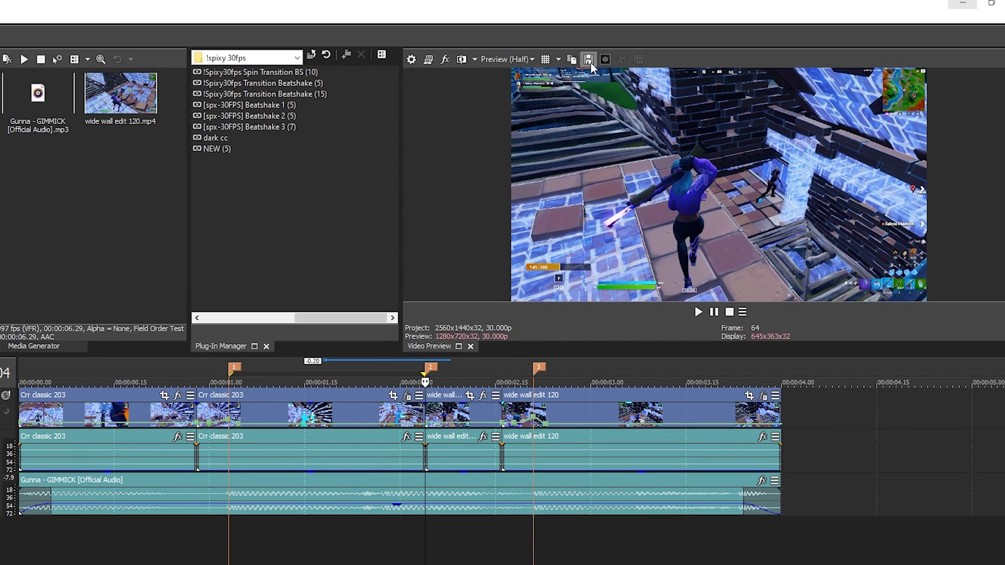
{"action": "left_click", "coordinate": [591, 61]}
{"action": "left_click", "coordinate": [554, 396]}
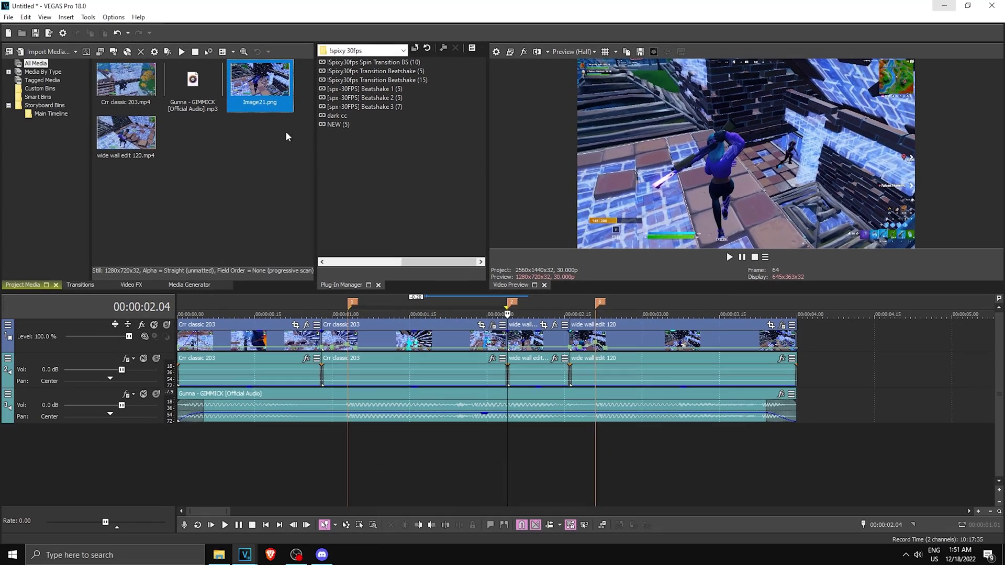
{"action": "left_click", "coordinate": [249, 183]}
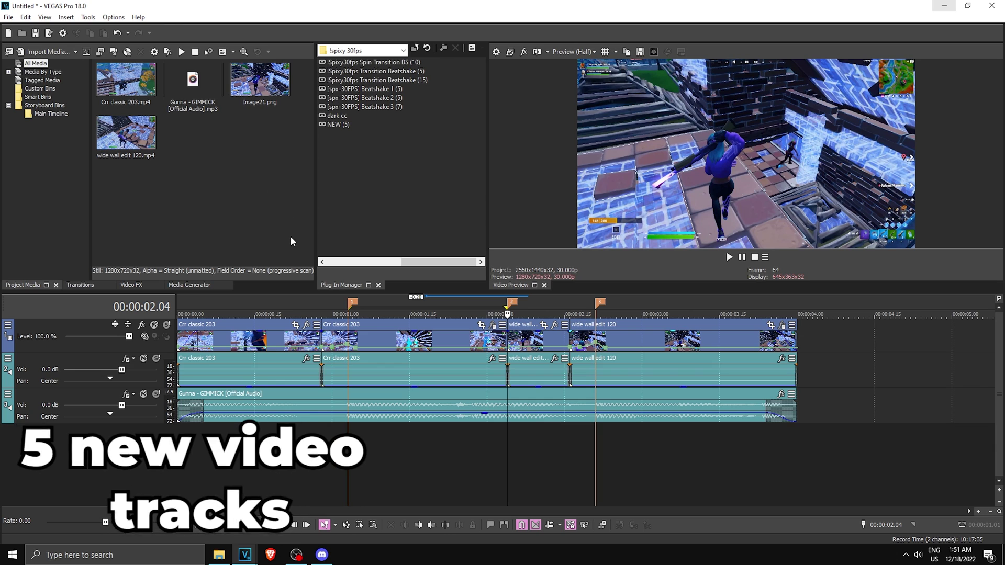
Step: Insert several empty video tracks above the gameplay clips
{"action": "right_click", "coordinate": [82, 332]}
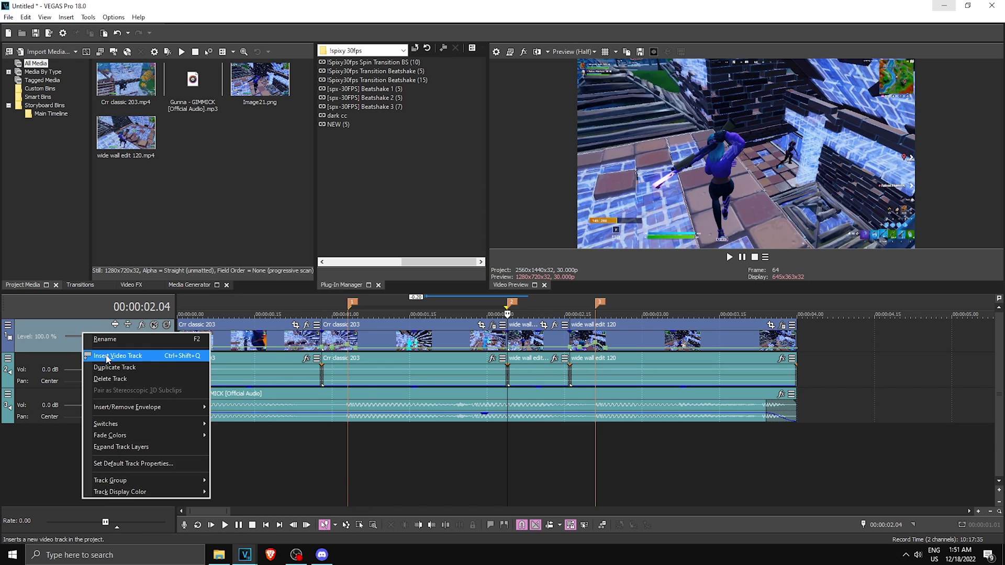
{"action": "left_click", "coordinate": [107, 357]}
{"action": "right_click", "coordinate": [88, 327]}
{"action": "left_click", "coordinate": [101, 352]}
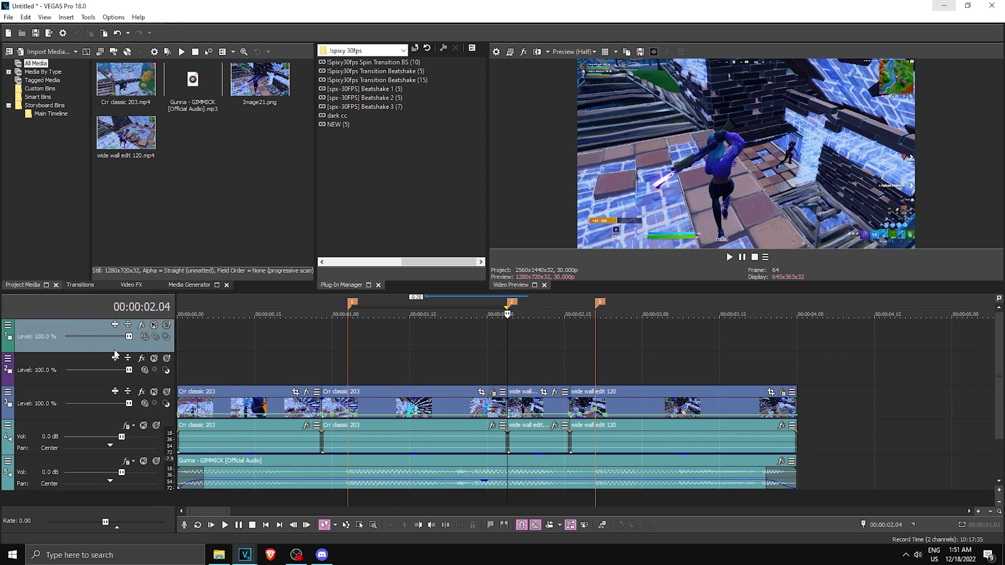
{"action": "right_click", "coordinate": [97, 327]}
{"action": "left_click", "coordinate": [112, 350]}
{"action": "right_click", "coordinate": [89, 327]}
{"action": "left_click", "coordinate": [107, 350]}
{"action": "right_click", "coordinate": [82, 324]}
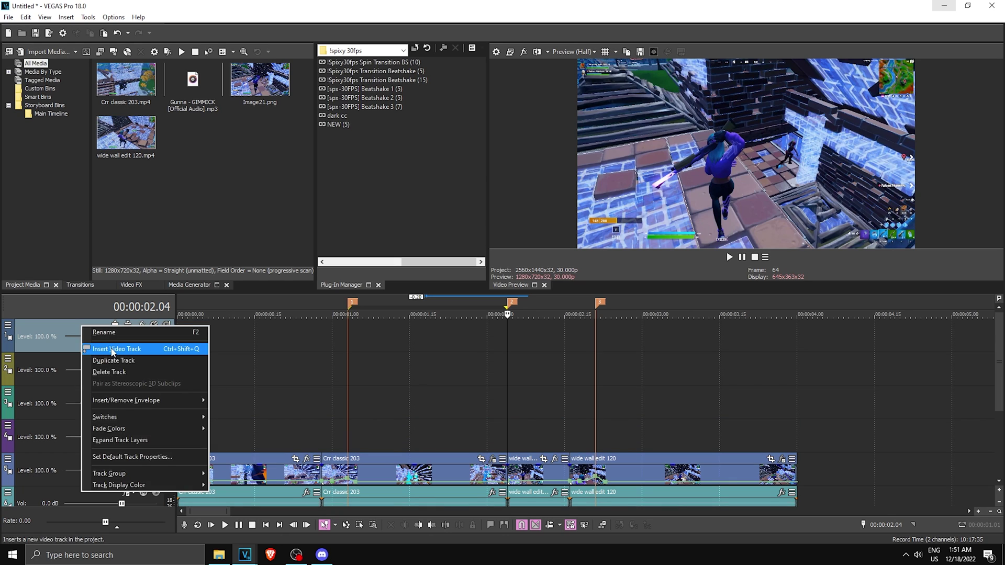
{"action": "left_click", "coordinate": [111, 350]}
{"action": "scroll", "coordinate": [995, 361], "scroll_direction": "down", "scroll_amount": 1}
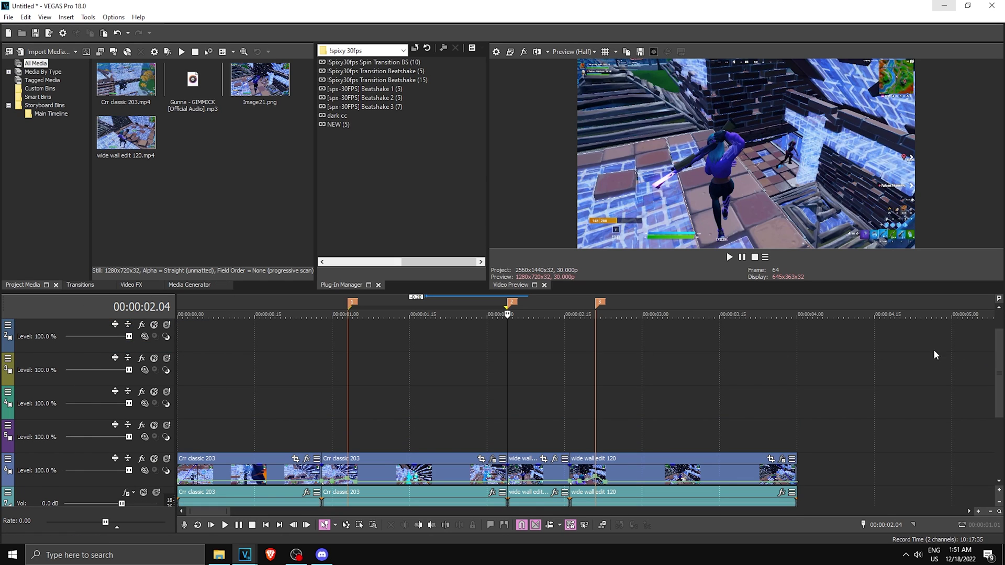
Step: Place Image21.png on the empty track, split it at the playhead and delete the extra piece
{"action": "left_click_drag", "start_coordinate": [256, 102], "coordinate": [413, 435]}
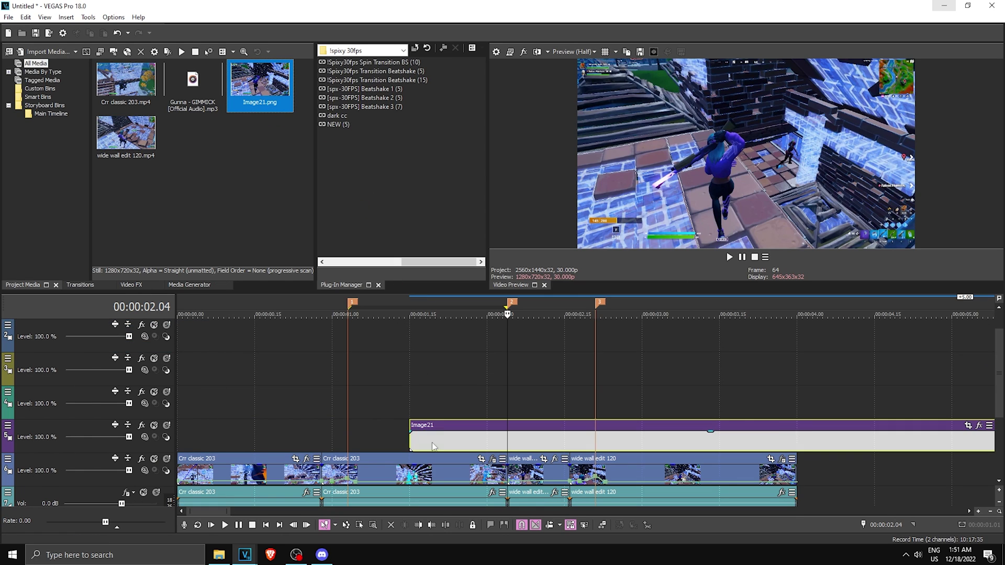
{"action": "key", "text": "s"}
{"action": "left_click", "coordinate": [538, 437]}
{"action": "key", "text": "Delete"}
{"action": "left_click", "coordinate": [405, 413]}
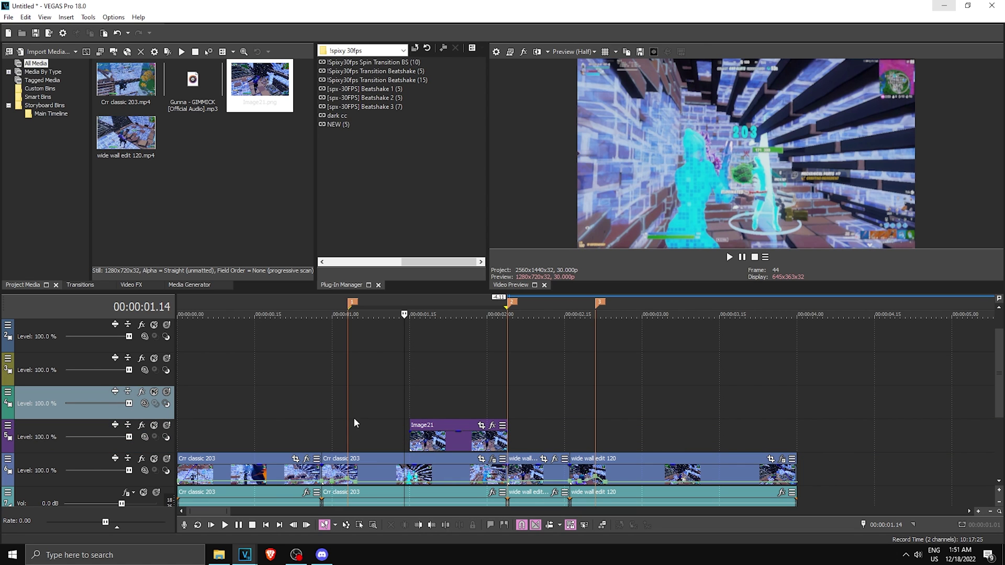
Step: Shift Image21 one frame later and trim it to end exactly at marker 2
{"action": "left_click_drag", "start_coordinate": [347, 410], "coordinate": [502, 407]}
{"action": "left_click", "coordinate": [405, 402]}
{"action": "scroll", "coordinate": [404, 402], "scroll_direction": "up", "scroll_amount": 1}
{"action": "left_click_drag", "start_coordinate": [568, 449], "coordinate": [580, 440]}
{"action": "left_click_drag", "start_coordinate": [688, 441], "coordinate": [673, 441]}
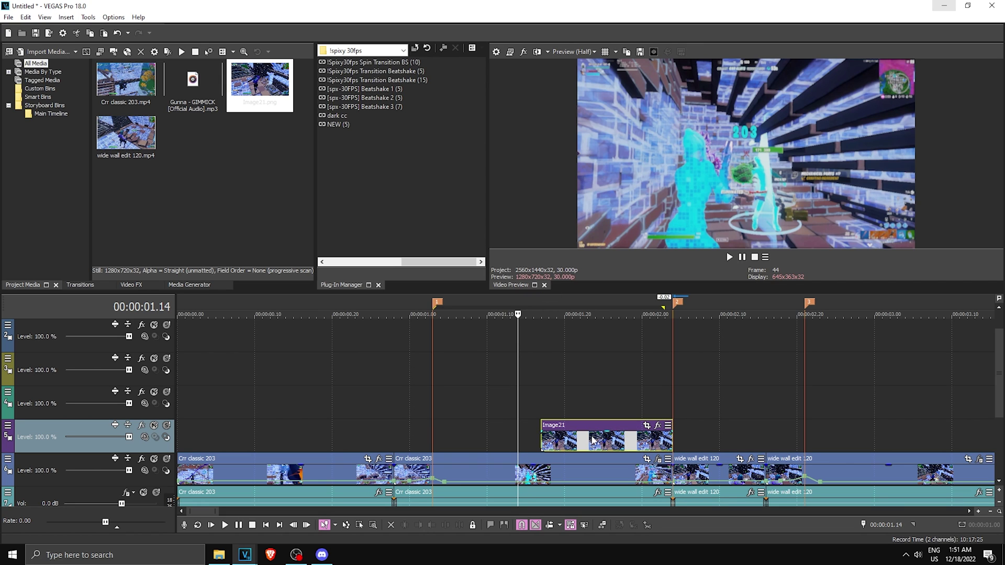
{"action": "left_click", "coordinate": [543, 412]}
{"action": "scroll", "coordinate": [565, 423], "scroll_direction": "down", "scroll_amount": 1}
{"action": "scroll", "coordinate": [563, 425], "scroll_direction": "up", "scroll_amount": 2}
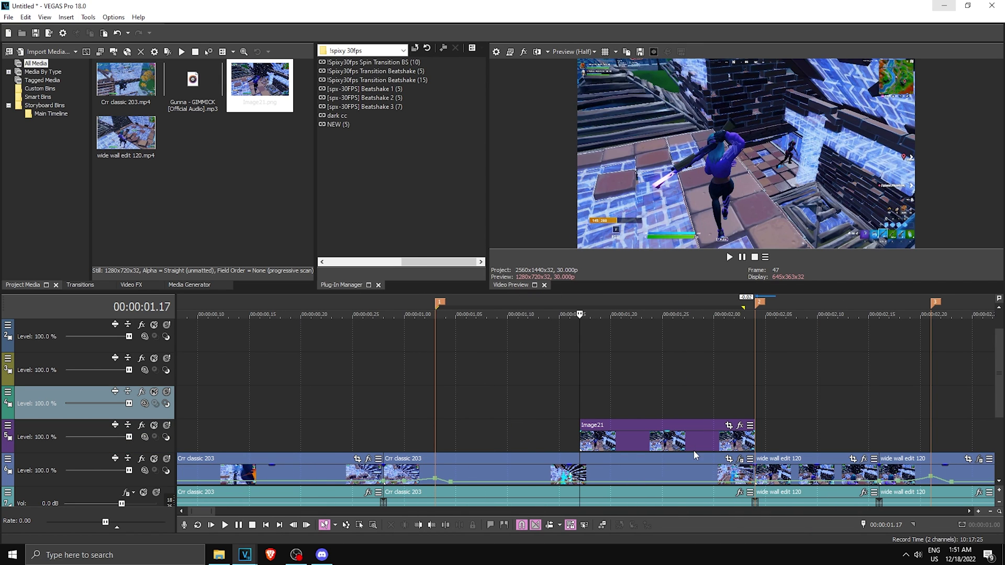
{"action": "left_click", "coordinate": [729, 427]}
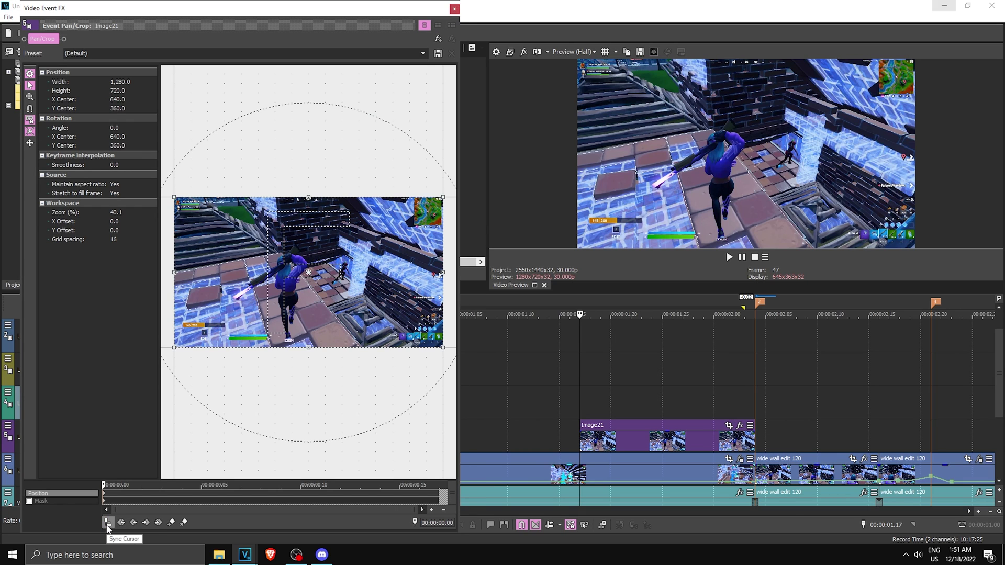
Step: Enable masking on Image21 in Pan/Crop with synced cursor and a widened window
{"action": "left_click", "coordinate": [107, 523]}
{"action": "left_click", "coordinate": [29, 502]}
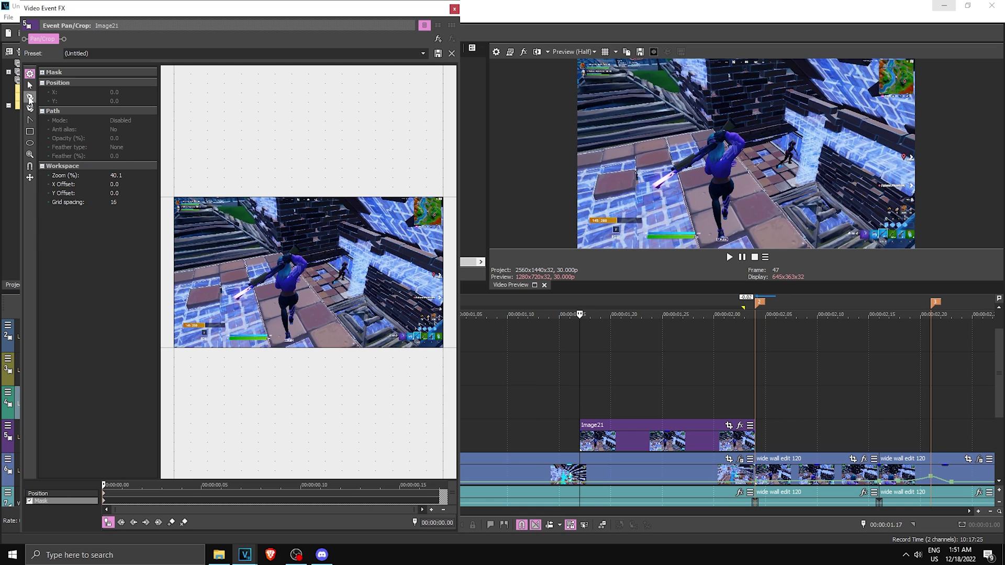
{"action": "scroll", "coordinate": [253, 351], "scroll_direction": "up", "scroll_amount": 5}
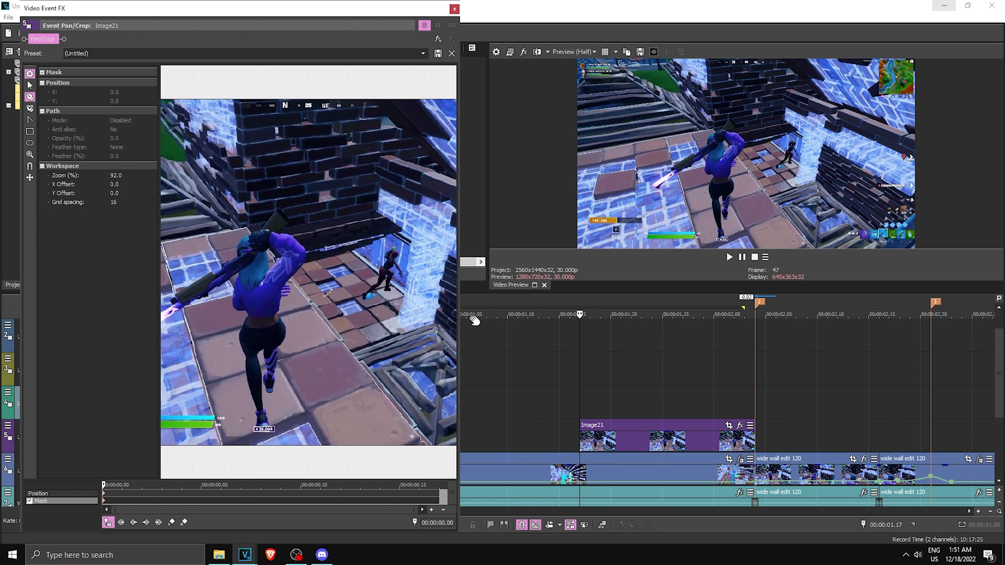
{"action": "left_click_drag", "start_coordinate": [461, 318], "coordinate": [765, 317]}
{"action": "scroll", "coordinate": [398, 298], "scroll_direction": "up", "scroll_amount": 4}
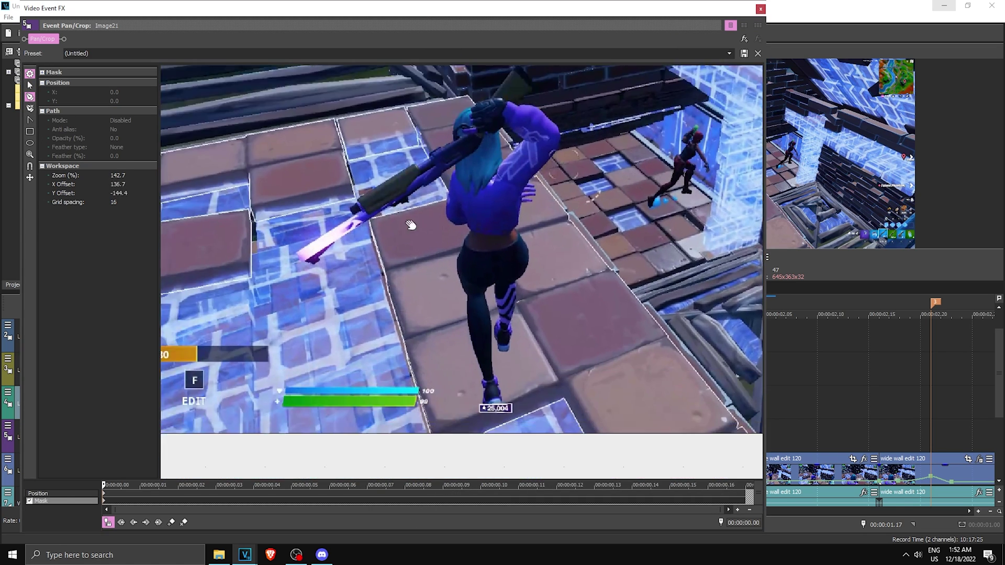
{"action": "scroll", "coordinate": [398, 297], "scroll_direction": "down", "scroll_amount": 1}
Step: Trace mask points along the character's leg, torso, rifle, arm and hand
{"action": "left_click", "coordinate": [401, 420]}
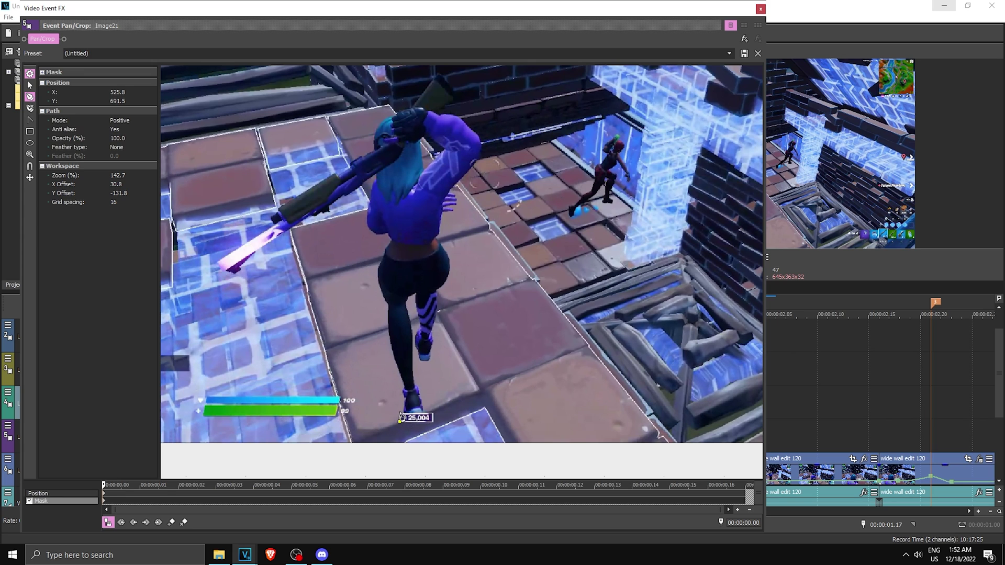
{"action": "left_click", "coordinate": [341, 267]}
{"action": "left_click", "coordinate": [349, 246]}
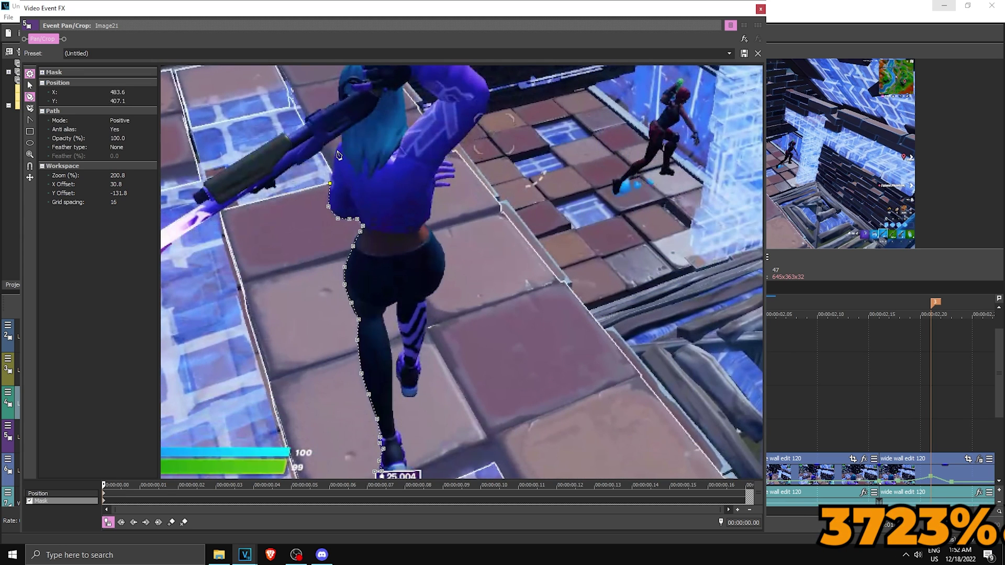
{"action": "left_click", "coordinate": [324, 204]}
{"action": "scroll", "coordinate": [262, 191], "scroll_direction": "down", "scroll_amount": 1}
{"action": "left_click", "coordinate": [195, 265]}
{"action": "left_click", "coordinate": [167, 258]}
{"action": "left_click", "coordinate": [237, 201]}
{"action": "left_click", "coordinate": [343, 133]}
{"action": "scroll", "coordinate": [355, 133], "scroll_direction": "up", "scroll_amount": 2}
{"action": "left_click", "coordinate": [493, 146]}
{"action": "left_click", "coordinate": [548, 259]}
{"action": "left_click", "coordinate": [487, 353]}
Step: Finish tracing the leg and foot and close the mask around the character
{"action": "scroll", "coordinate": [461, 335], "scroll_direction": "up", "scroll_amount": 1}
{"action": "left_click", "coordinate": [460, 272]}
{"action": "left_click", "coordinate": [442, 393]}
{"action": "left_click", "coordinate": [427, 323]}
{"action": "left_click", "coordinate": [417, 257]}
{"action": "left_click", "coordinate": [398, 267]}
{"action": "left_click", "coordinate": [399, 303]}
{"action": "scroll", "coordinate": [437, 321], "scroll_direction": "down", "scroll_amount": 2}
{"action": "left_click", "coordinate": [449, 284]}
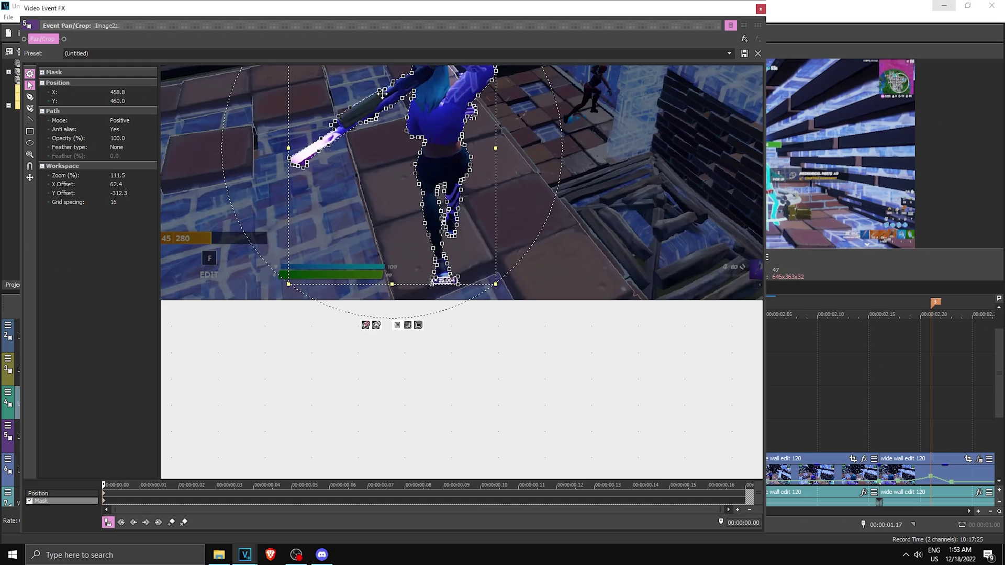
{"action": "left_click", "coordinate": [631, 119]}
{"action": "left_click_drag", "start_coordinate": [633, 118], "coordinate": [630, 262]}
{"action": "left_click", "coordinate": [413, 209]}
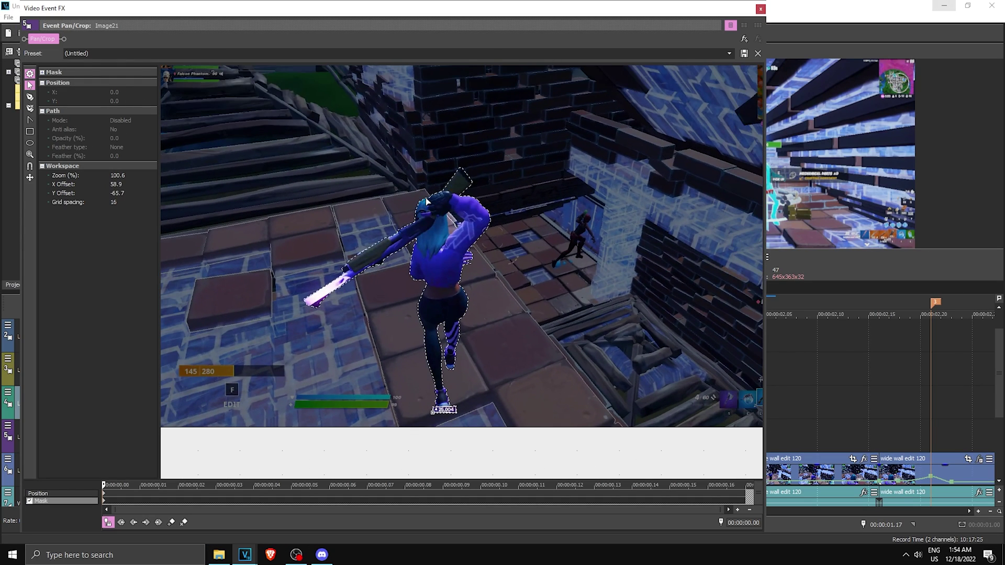
{"action": "left_click", "coordinate": [426, 198]}
Step: Set the mask mode to Negative and close the Pan/Crop window
{"action": "left_click", "coordinate": [131, 121]}
{"action": "left_click", "coordinate": [126, 123]}
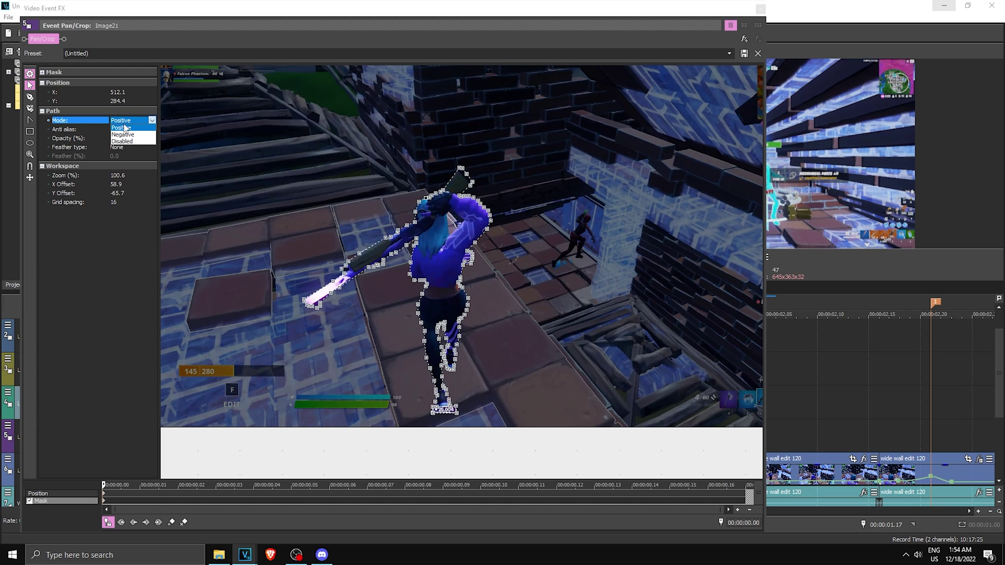
{"action": "left_click", "coordinate": [122, 135]}
{"action": "scroll", "coordinate": [759, 142], "scroll_direction": "down", "scroll_amount": 2}
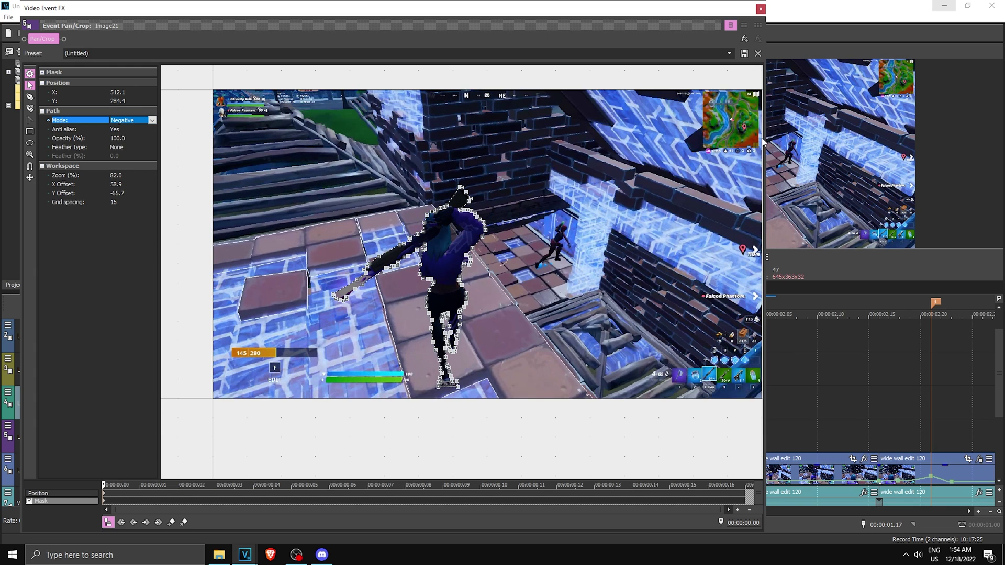
{"action": "left_click_drag", "start_coordinate": [767, 140], "coordinate": [607, 137]}
{"action": "left_click", "coordinate": [601, 9]}
Step: Copy the Image21 event onto the track above, aligned with the original
{"action": "left_click", "coordinate": [582, 438]}
{"action": "key", "text": "ctrl+c"}
{"action": "left_click", "coordinate": [591, 408]}
{"action": "key", "text": "ctrl+v"}
{"action": "mouse_move", "coordinate": [637, 412]}
{"action": "left_mouse_down"}
{"action": "mouse_move", "coordinate": [617, 412]}
{"action": "mouse_move", "coordinate": [627, 411]}
{"action": "left_mouse_up"}
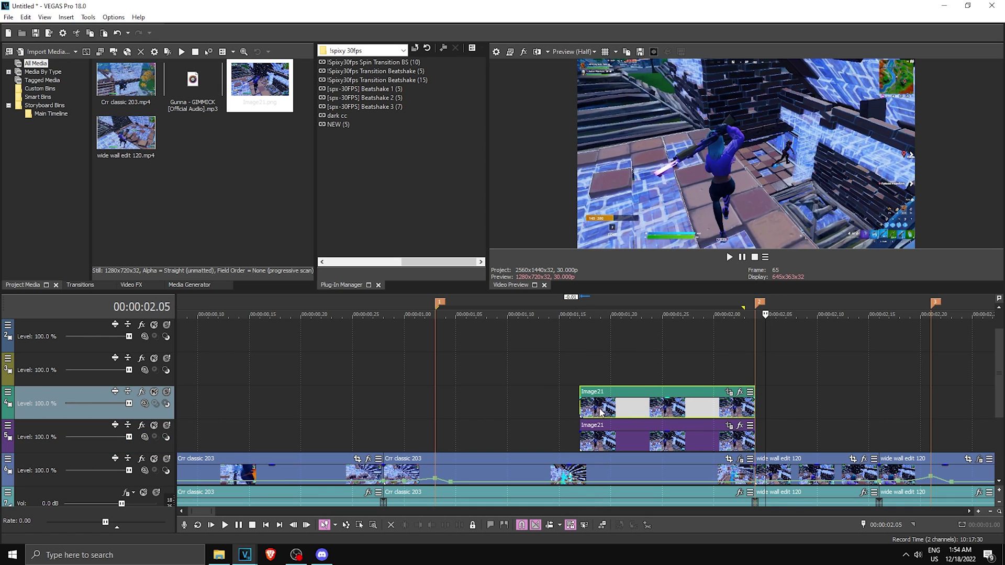
Step: Set the upper Image21 copy's mask mode to Positive
{"action": "left_click", "coordinate": [601, 408]}
{"action": "left_click", "coordinate": [730, 393]}
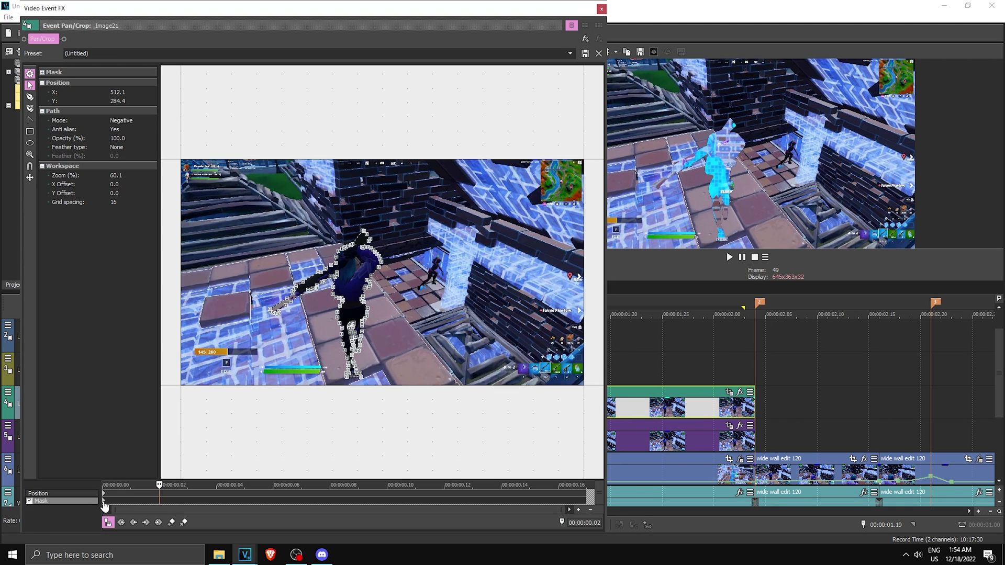
{"action": "left_click", "coordinate": [142, 121]}
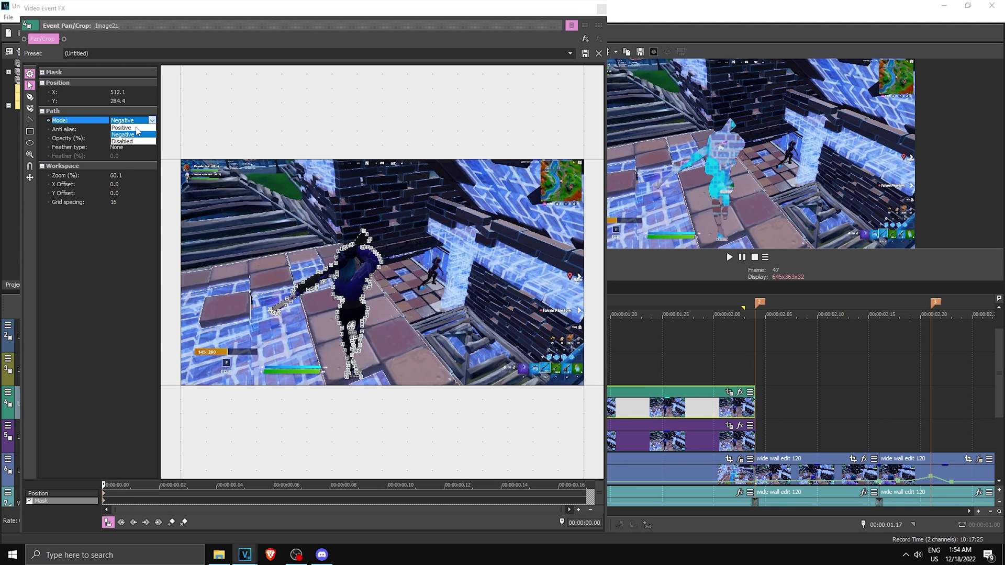
{"action": "left_click", "coordinate": [126, 127]}
{"action": "left_click", "coordinate": [602, 9]}
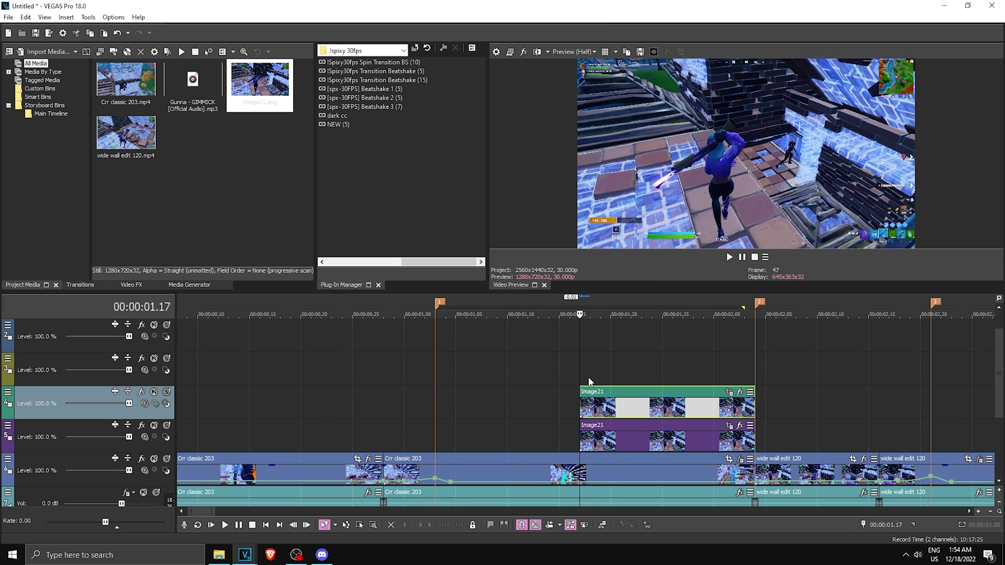
Step: Drag the upper Image21 copy later, past marker 2, and show the Video FX presets
{"action": "scroll", "coordinate": [581, 387], "scroll_direction": "down", "scroll_amount": 2}
{"action": "left_click_drag", "start_coordinate": [579, 408], "coordinate": [780, 411]}
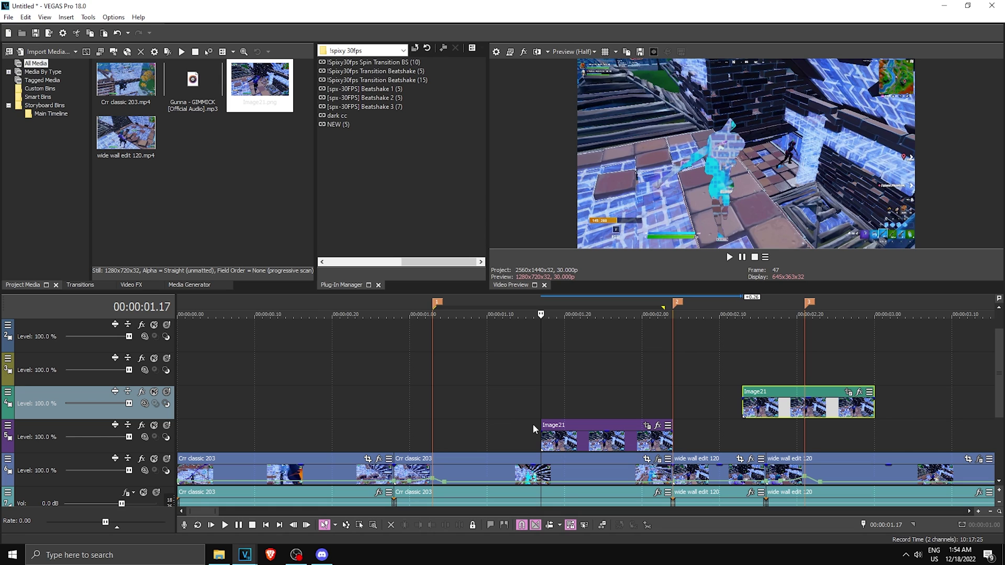
{"action": "left_click", "coordinate": [132, 285]}
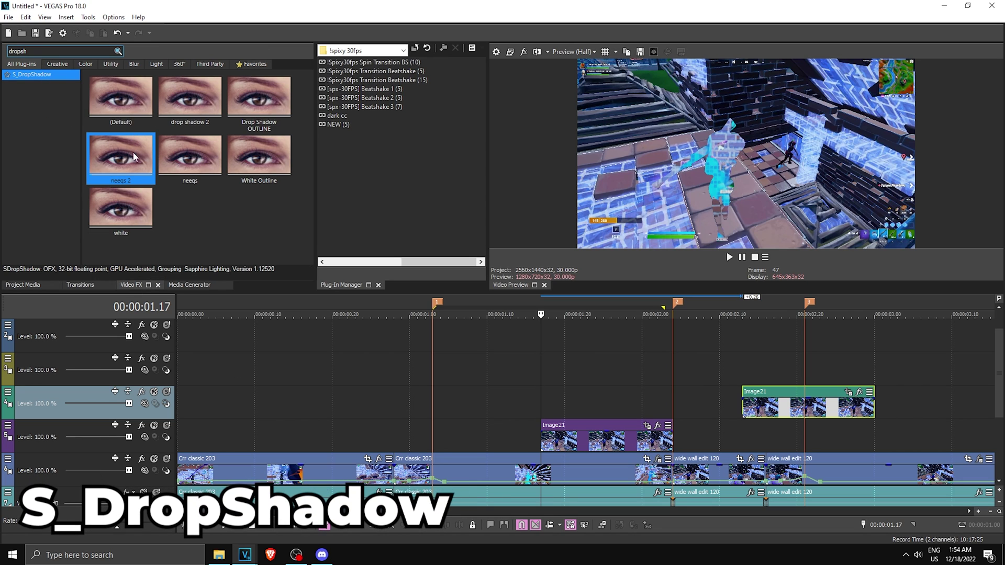
Step: Apply the neeqs 2 S_DropShadow preset and default S_BlurMoCurves to the lower Image21
{"action": "left_click_drag", "start_coordinate": [137, 156], "coordinate": [625, 426]}
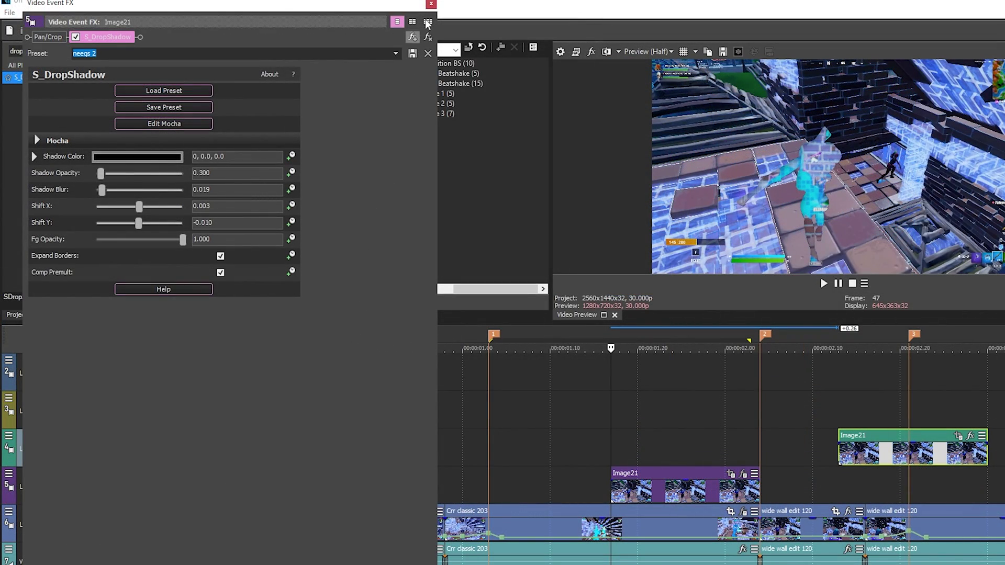
{"action": "left_click", "coordinate": [432, 4]}
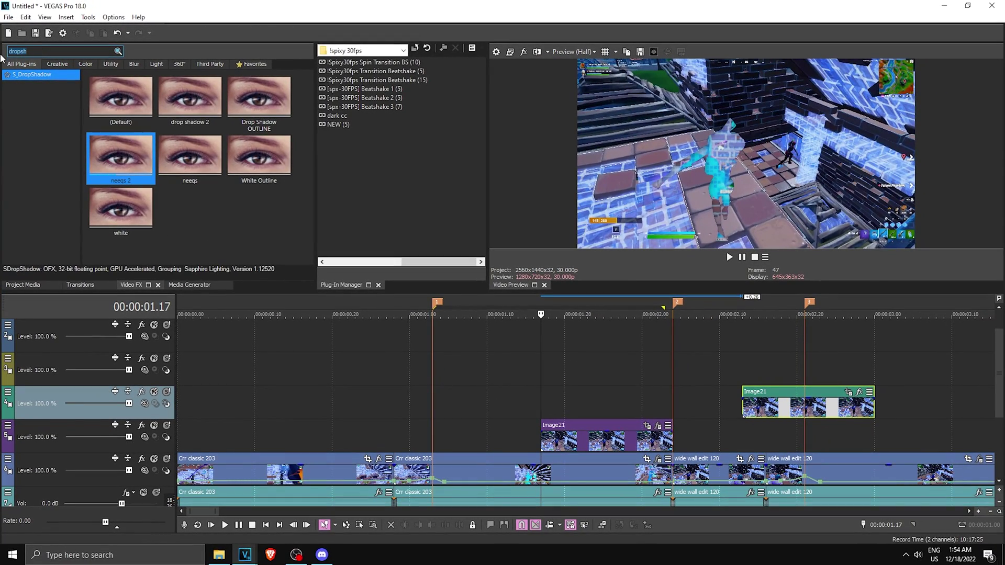
{"action": "type", "text": "blurmo"}
{"action": "left_click_drag", "start_coordinate": [121, 99], "coordinate": [580, 440]}
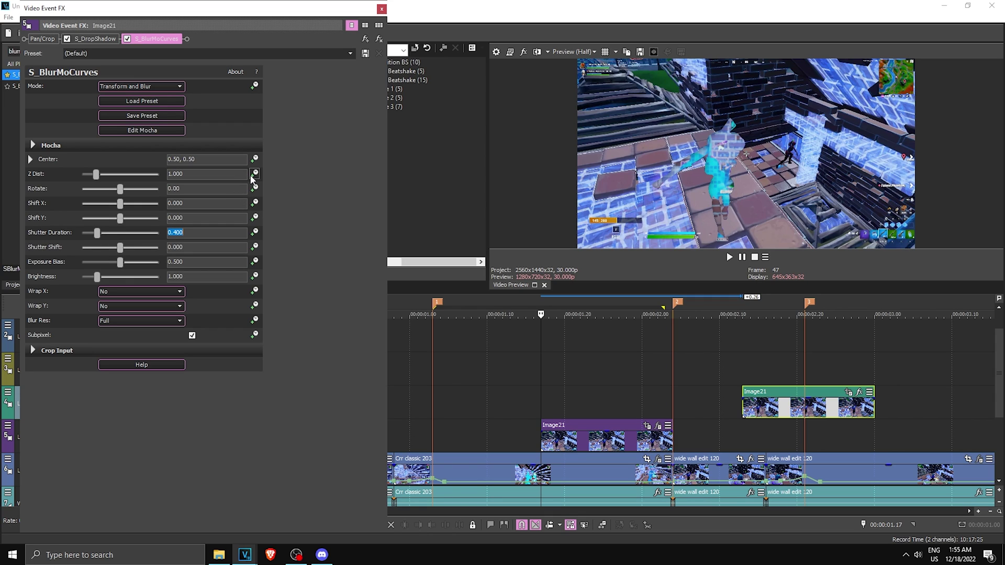
Step: Enable keyframe animation for Z Dist, Rotate and Shift X, showing all lanes
{"action": "left_click", "coordinate": [254, 174]}
{"action": "left_click", "coordinate": [255, 188]}
{"action": "left_click", "coordinate": [255, 203]}
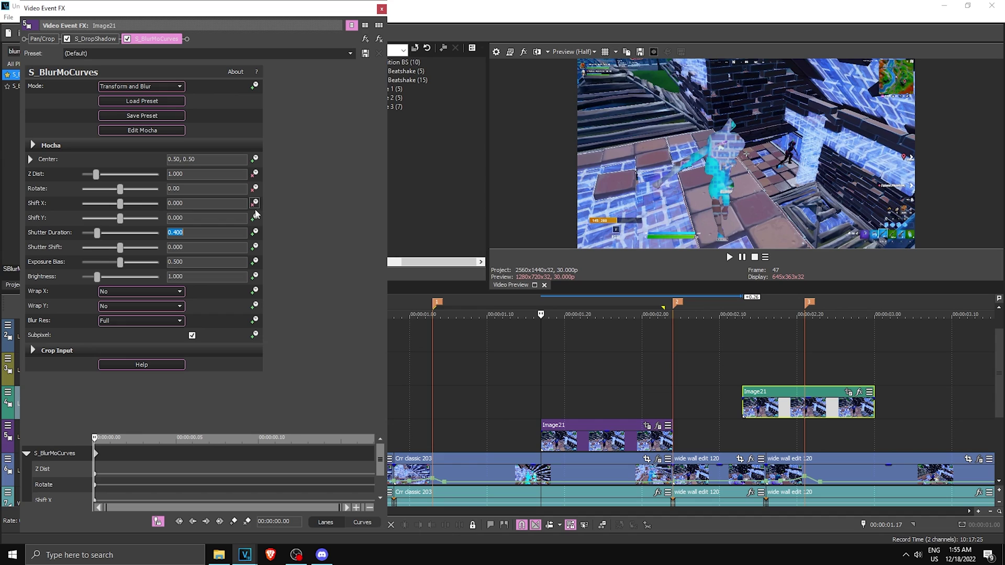
{"action": "left_click_drag", "start_coordinate": [241, 442], "coordinate": [240, 361]}
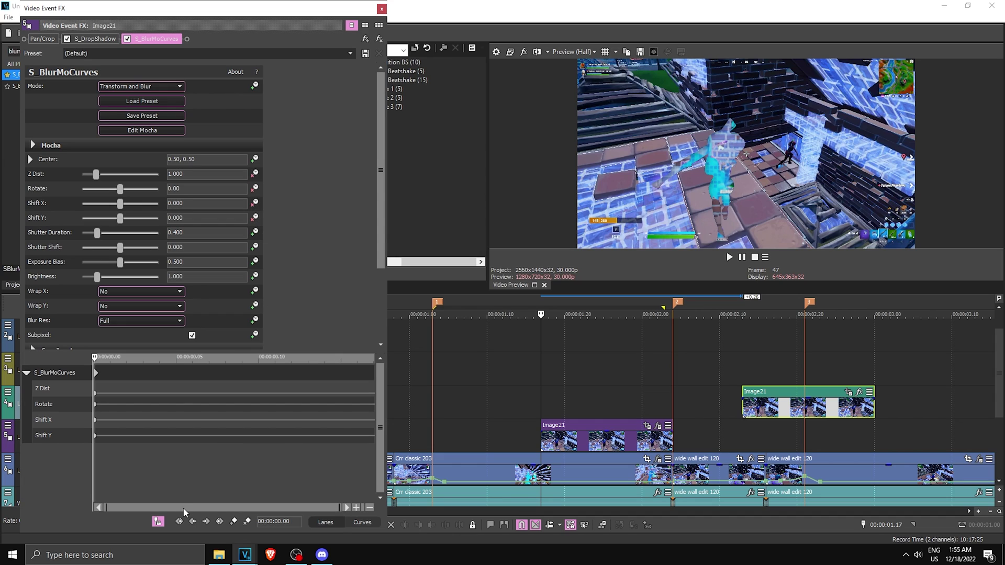
{"action": "left_click", "coordinate": [158, 522]}
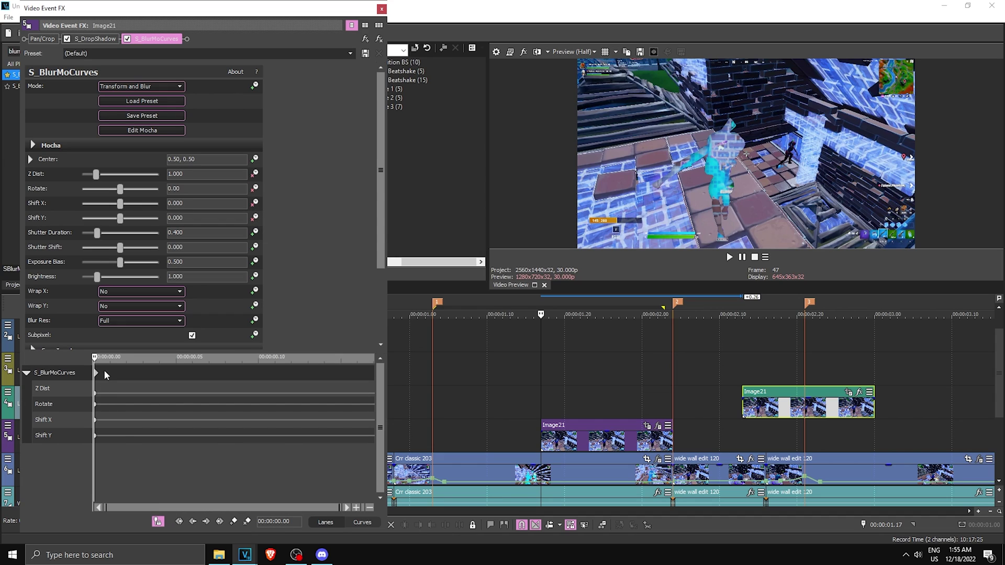
Step: Set the starting keyframe to Shift X/Y 0.065, Rotate -6 and Z Dist 0.001
{"action": "left_click", "coordinate": [206, 205]}
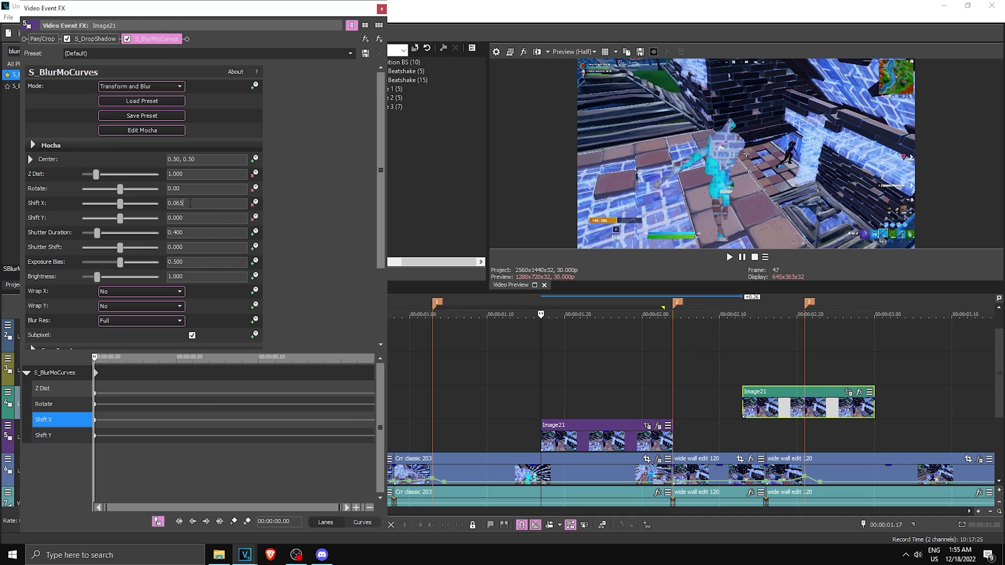
{"action": "left_click_drag", "start_coordinate": [202, 204], "coordinate": [159, 207]}
{"action": "key", "text": "ctrl+c"}
{"action": "left_click_drag", "start_coordinate": [204, 218], "coordinate": [155, 196]}
{"action": "key", "text": "ctrl+v"}
{"action": "type", "text": "-6"}
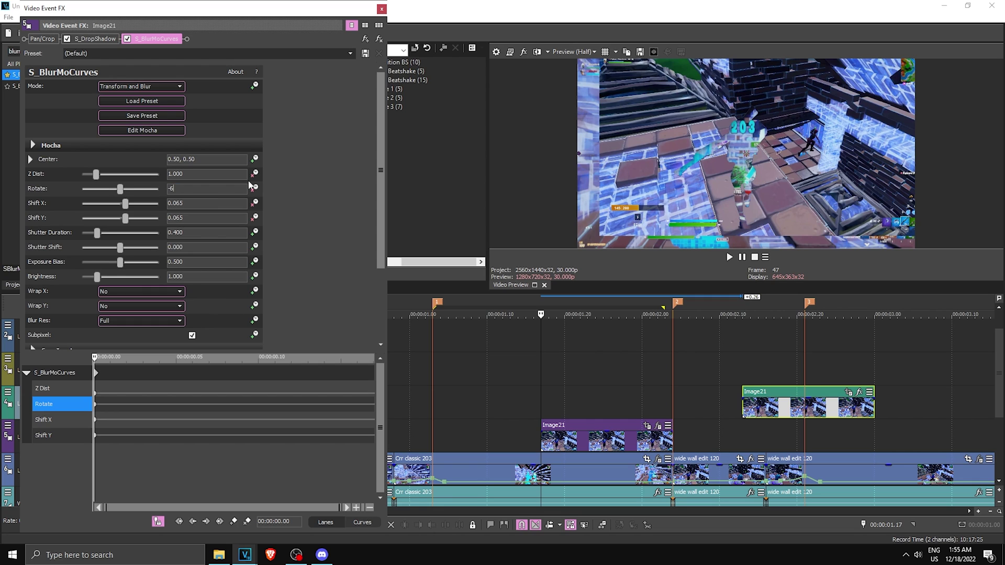
{"action": "key", "text": "shift+Tab"}
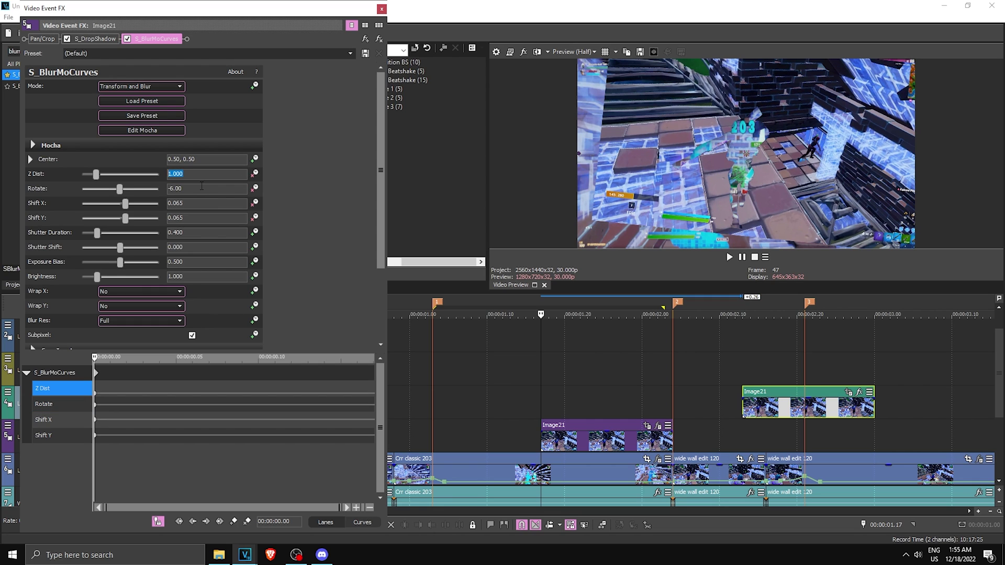
{"action": "key", "text": "Return"}
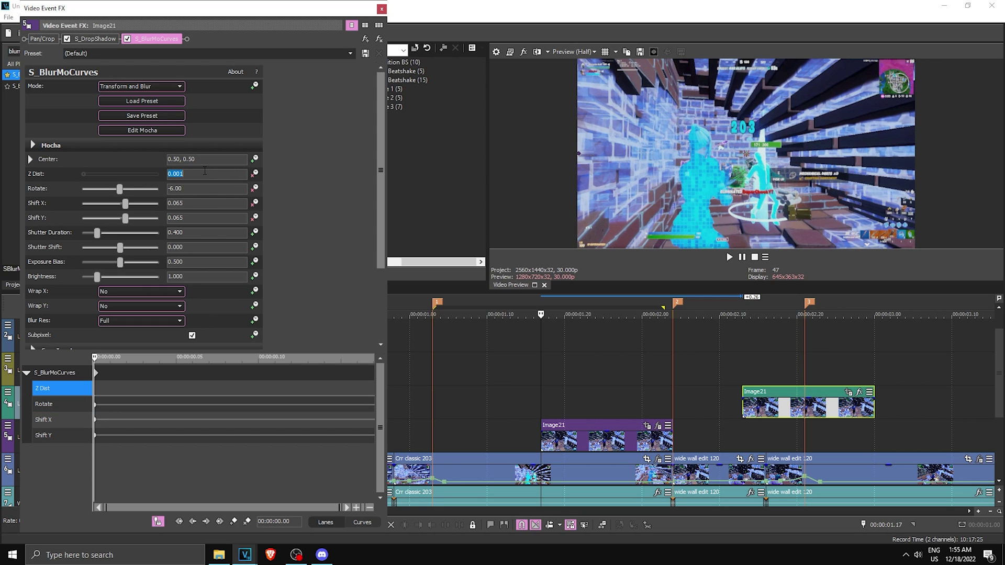
{"action": "left_click", "coordinate": [199, 187]}
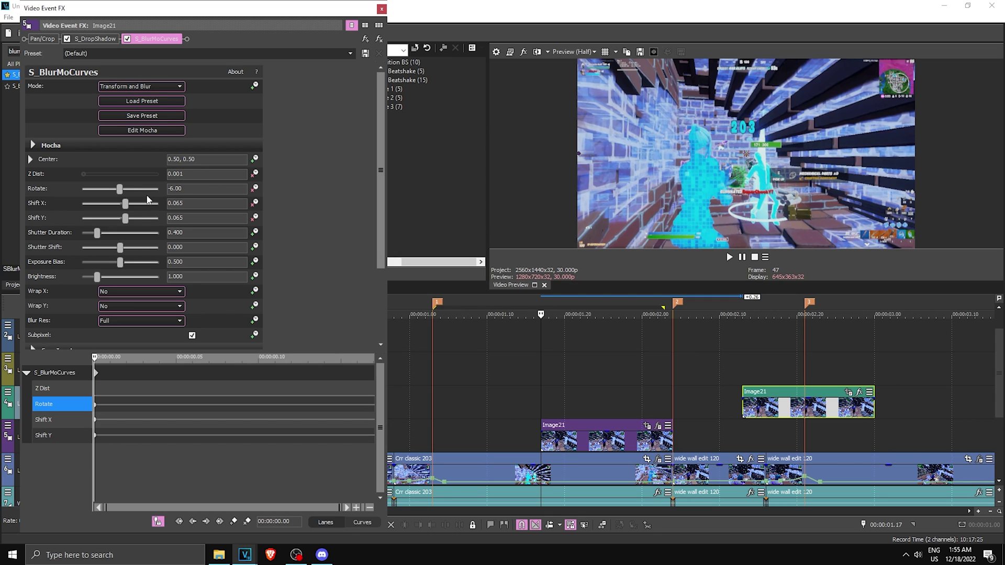
{"action": "left_click_drag", "start_coordinate": [125, 205], "coordinate": [124, 208]}
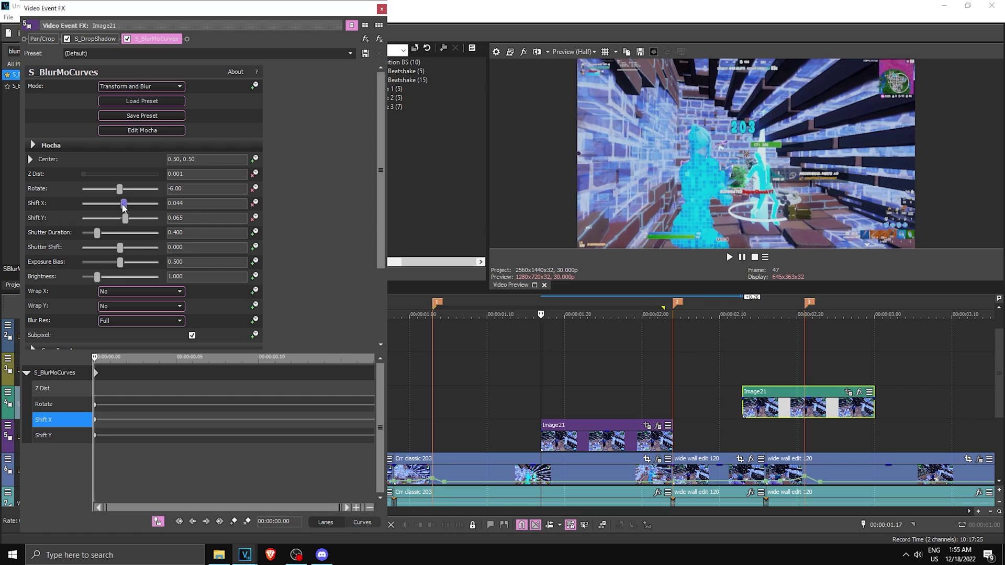
{"action": "key", "text": "ctrl+z"}
{"action": "left_click", "coordinate": [548, 380]}
Step: At the clip's end, keyframe Z Dist 1 and Rotate, Shift X, Shift Y 0, then preview
{"action": "left_click", "coordinate": [669, 446]}
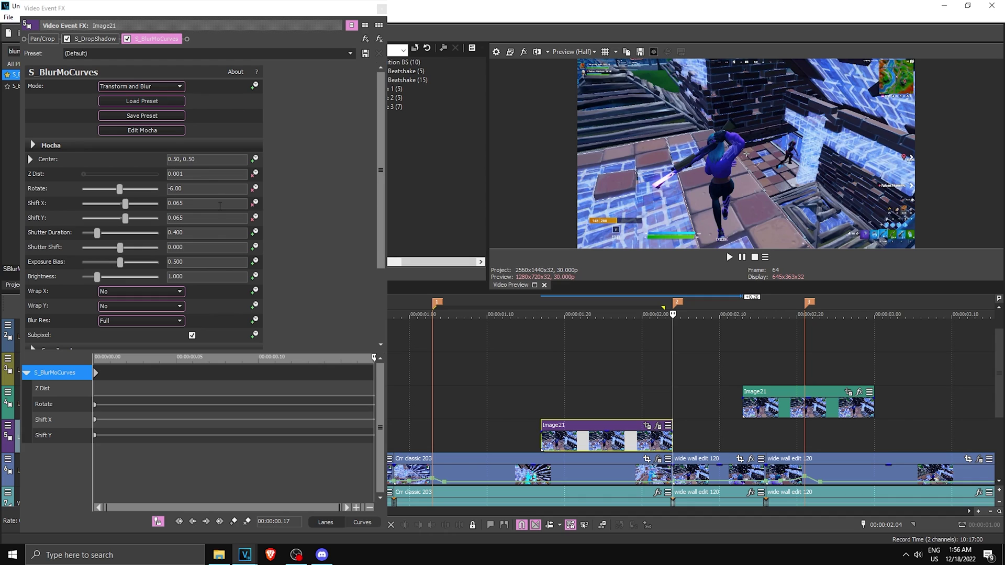
{"action": "left_click_drag", "start_coordinate": [203, 177], "coordinate": [134, 178]}
{"action": "type", "text": "1"}
{"action": "key", "text": "Tab"}
{"action": "type", "text": "0"}
{"action": "key", "text": "Tab"}
{"action": "type", "text": "0"}
{"action": "key", "text": "Tab"}
{"action": "type", "text": "0"}
{"action": "left_click", "coordinate": [581, 209]}
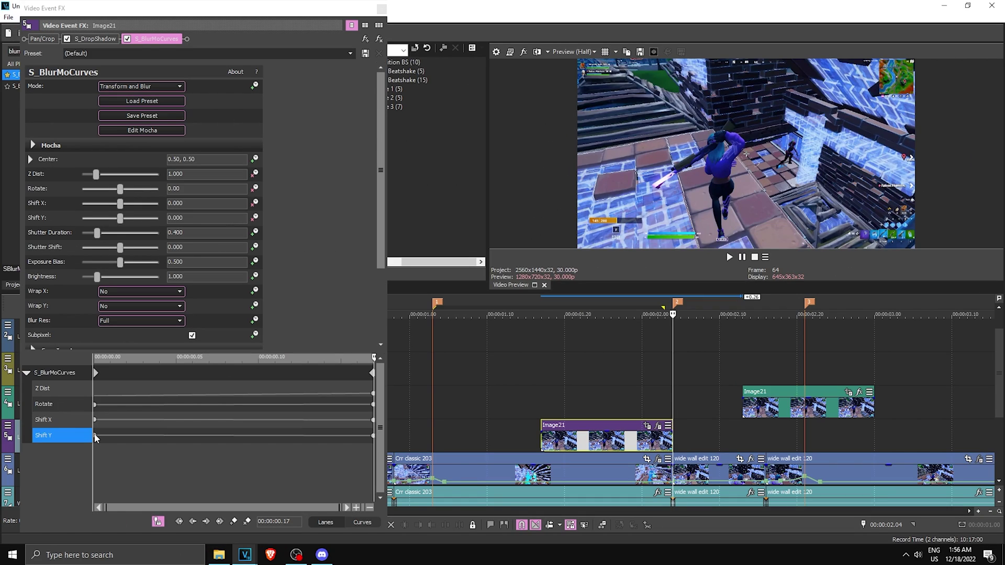
{"action": "left_click", "coordinate": [96, 436]}
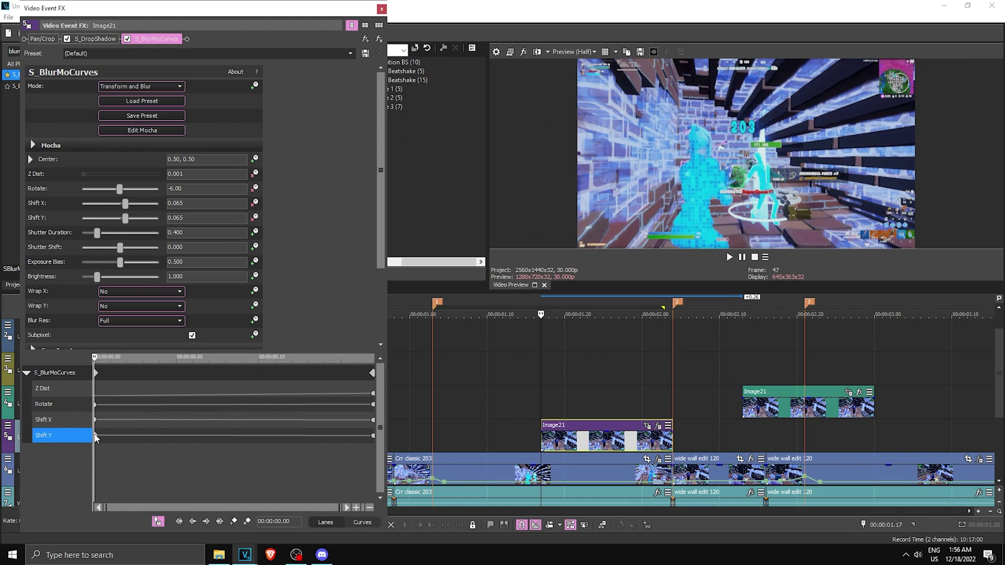
{"action": "left_click_drag", "start_coordinate": [549, 373], "coordinate": [653, 373]}
Step: Change the fade type of the first Shift Y, Shift X and Rotate keyframes
{"action": "left_click", "coordinate": [96, 436]}
{"action": "right_click", "coordinate": [95, 435]}
{"action": "left_click", "coordinate": [126, 357]}
{"action": "right_click", "coordinate": [95, 420]}
{"action": "left_click", "coordinate": [137, 342]}
{"action": "left_click", "coordinate": [95, 404]}
{"action": "right_click", "coordinate": [94, 404]}
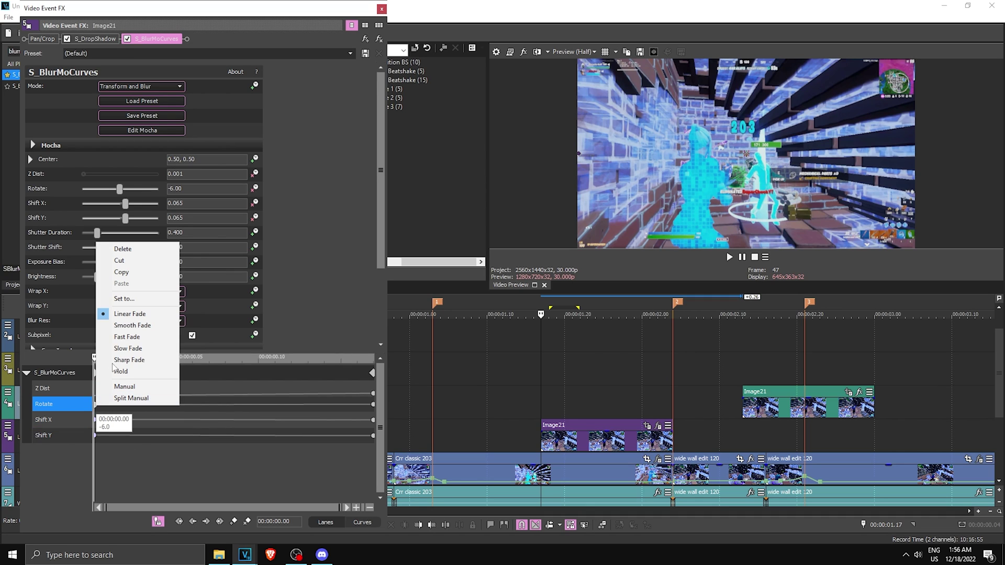
{"action": "left_click", "coordinate": [128, 337]}
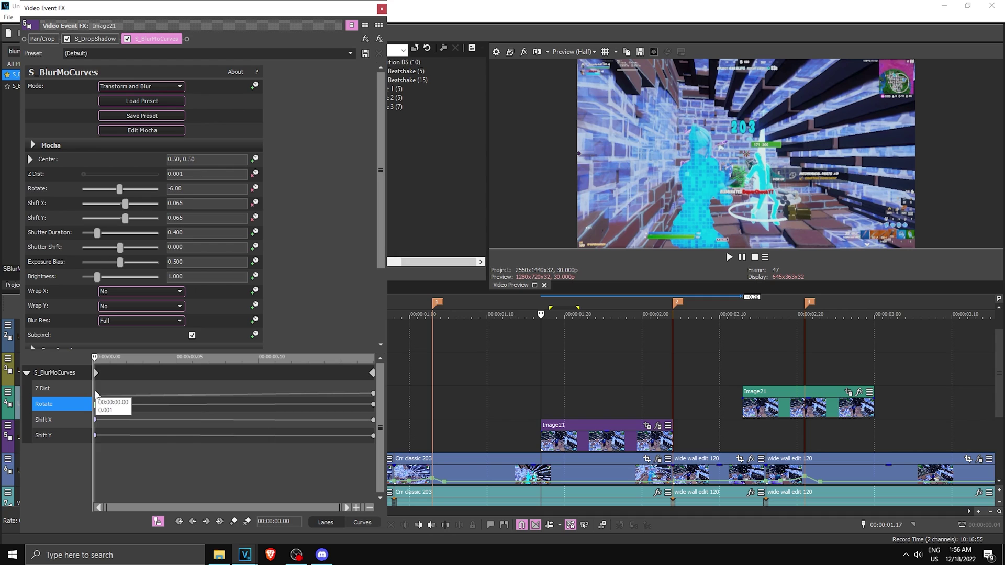
Step: Set both the start and end Z Dist keyframes to Manual interpolation
{"action": "mouse_move", "coordinate": [96, 396]}
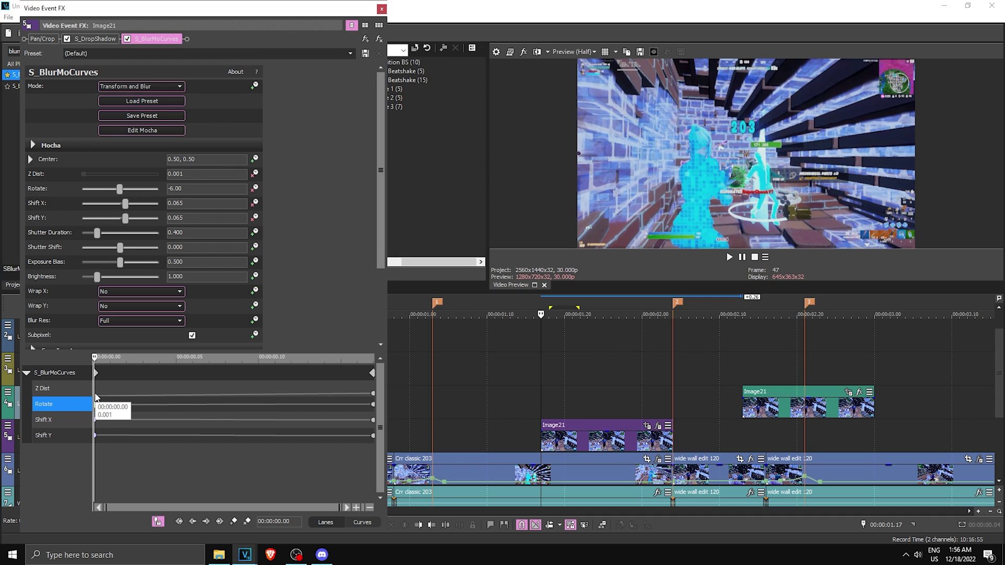
{"action": "right_click", "coordinate": [95, 394]}
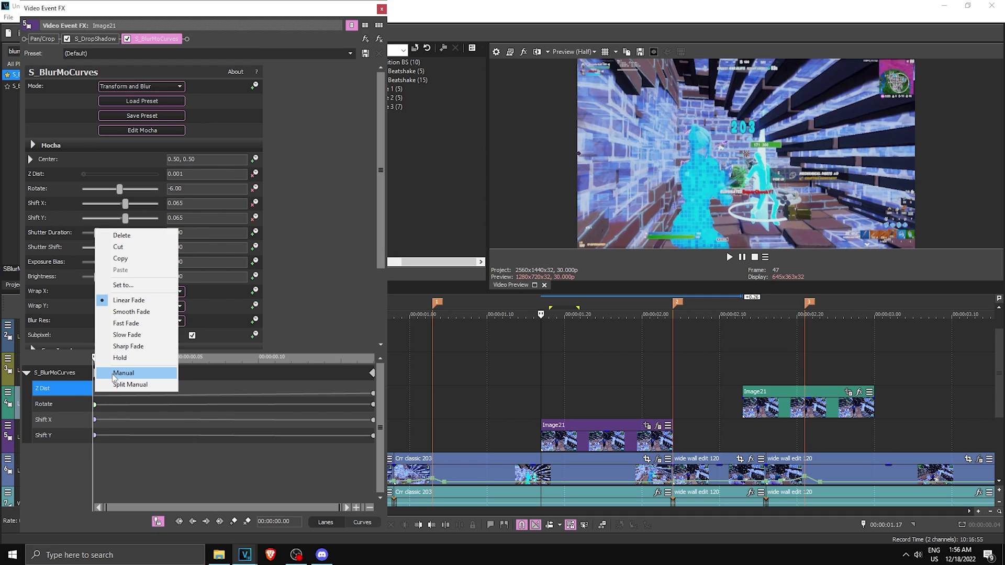
{"action": "left_click", "coordinate": [134, 437]}
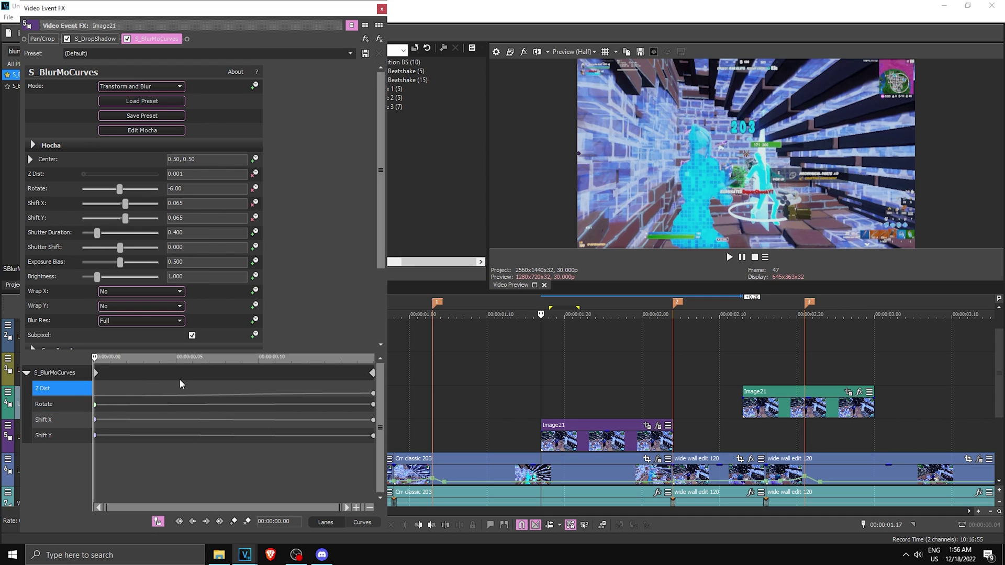
{"action": "left_click", "coordinate": [373, 394]}
{"action": "right_click", "coordinate": [374, 394]}
{"action": "left_click", "coordinate": [381, 372]}
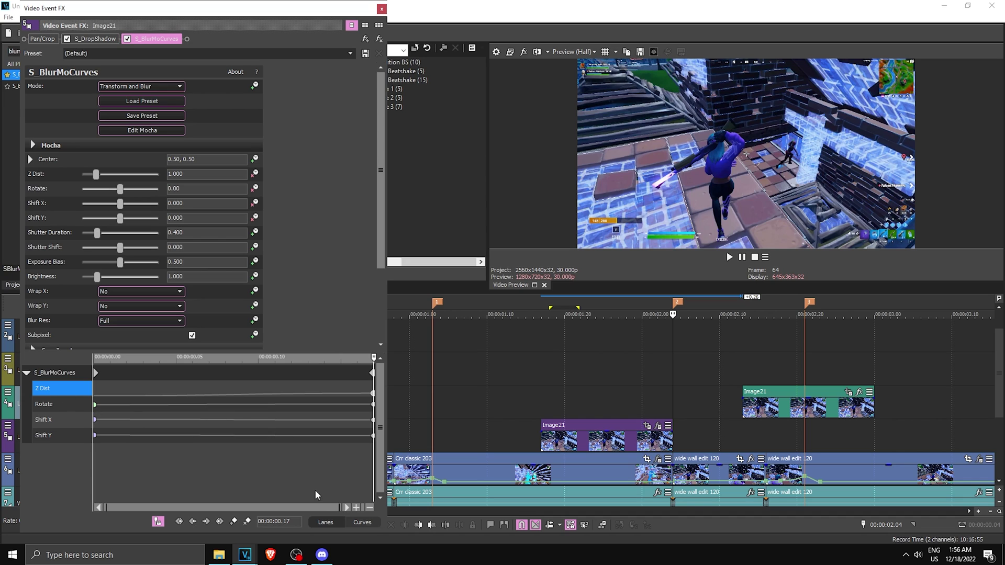
{"action": "left_click", "coordinate": [352, 521]}
Step: Enlarge the curve pane and drag the Z Dist handles so it rises smoothly and flattens at 1.000
{"action": "left_click_drag", "start_coordinate": [302, 351], "coordinate": [318, 183]}
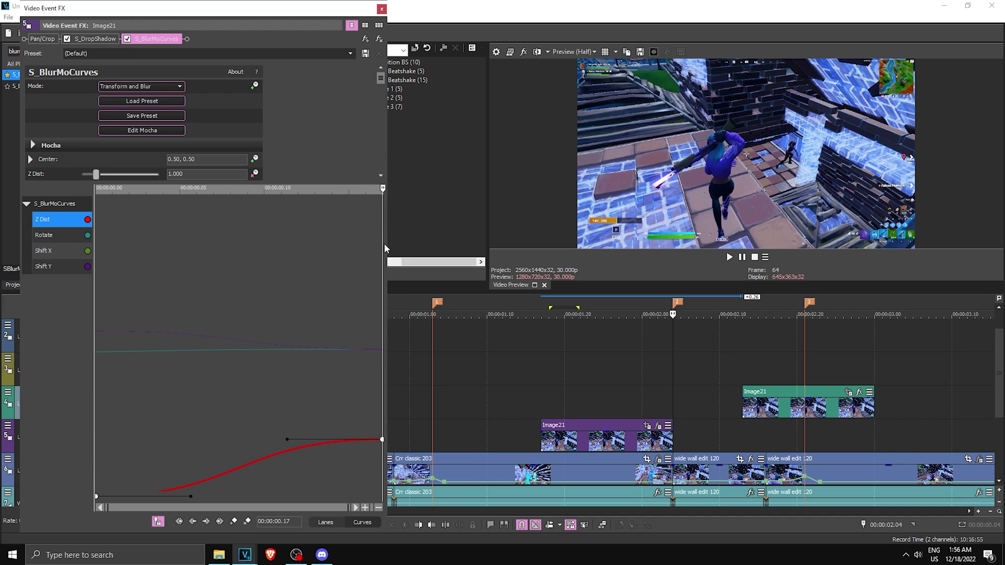
{"action": "left_click_drag", "start_coordinate": [334, 411], "coordinate": [342, 195]}
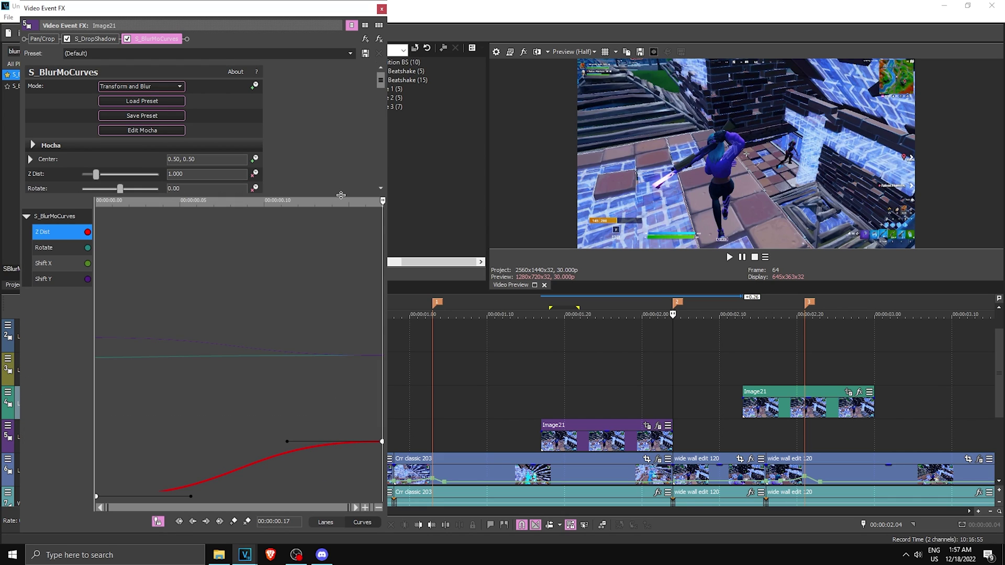
{"action": "left_click_drag", "start_coordinate": [190, 491], "coordinate": [195, 465]}
{"action": "left_click_drag", "start_coordinate": [287, 443], "coordinate": [238, 446]}
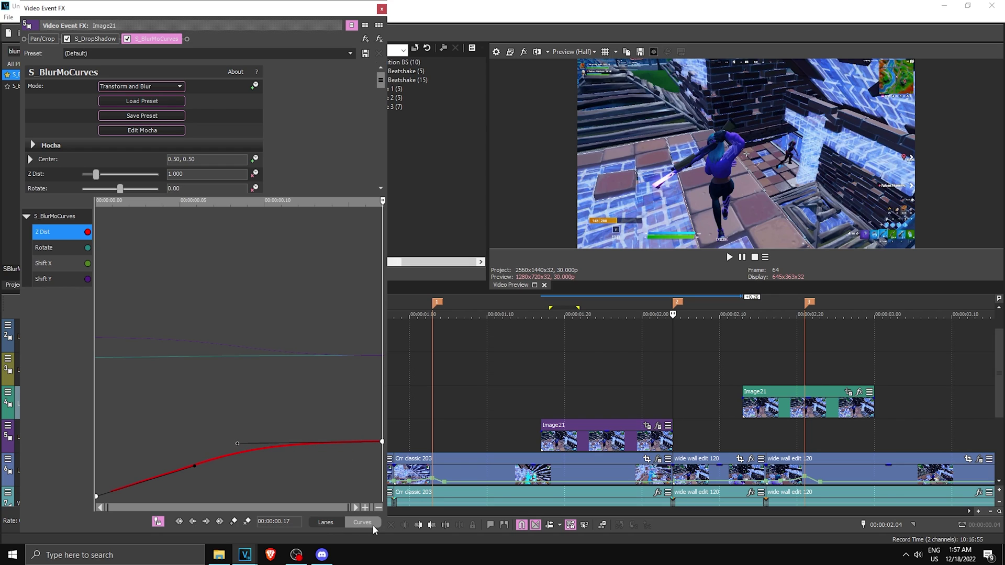
{"action": "left_click", "coordinate": [325, 523]}
{"action": "mouse_move", "coordinate": [96, 266]}
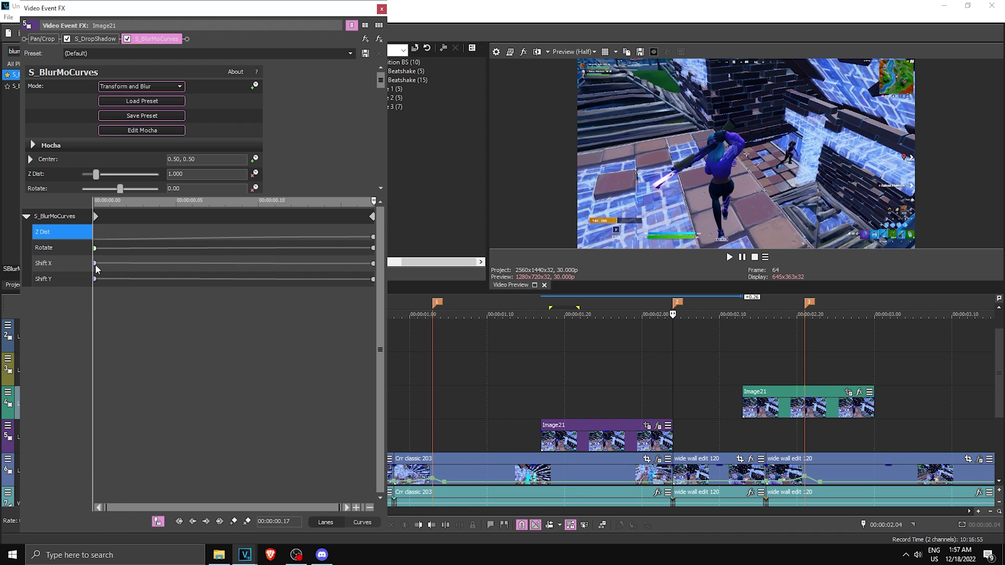
Step: Delay the Shift X/Y start keyframes to 00:00:00.02, then move Image21 from track 5 to track 2
{"action": "left_click_drag", "start_coordinate": [95, 263], "coordinate": [128, 279]}
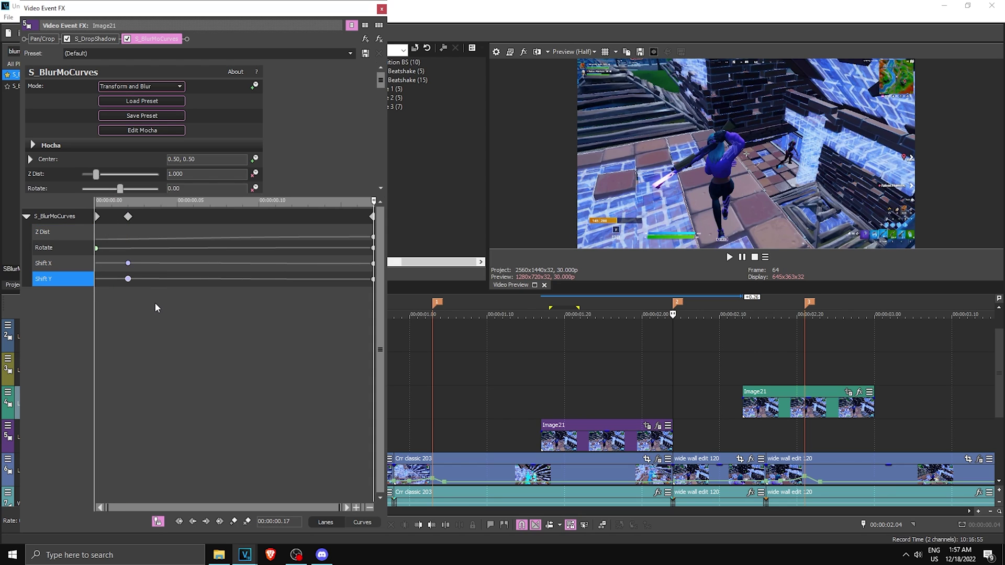
{"action": "left_click", "coordinate": [382, 9]}
{"action": "left_click_drag", "start_coordinate": [542, 411], "coordinate": [604, 399]}
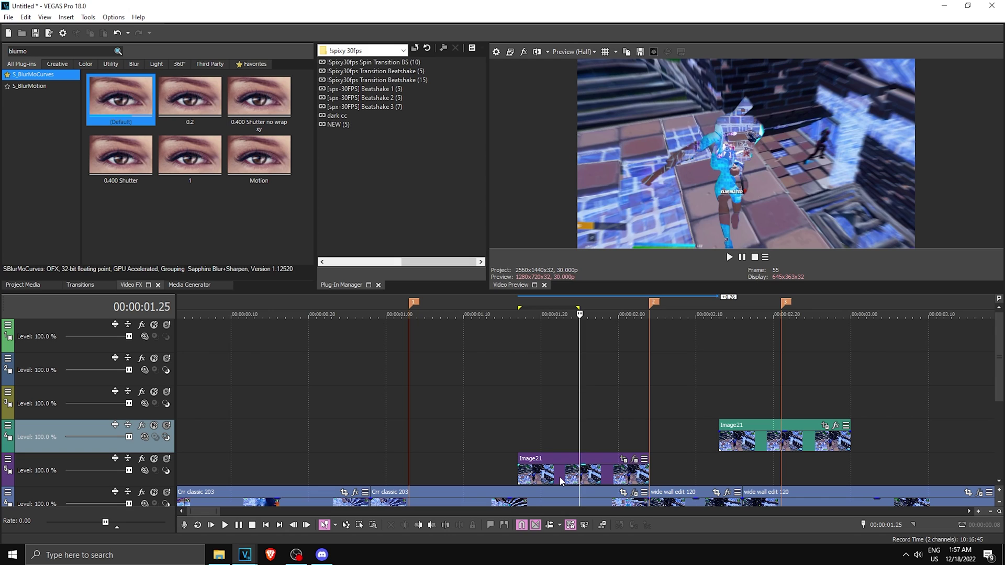
{"action": "left_click_drag", "start_coordinate": [561, 480], "coordinate": [503, 475]}
Step: Extend the track 3, 4 and 5 Image21 clips to the shared end point, then open track 2's BlurMoCurves
{"action": "left_click_drag", "start_coordinate": [634, 407], "coordinate": [649, 407]}
{"action": "left_click_drag", "start_coordinate": [618, 444], "coordinate": [648, 444]}
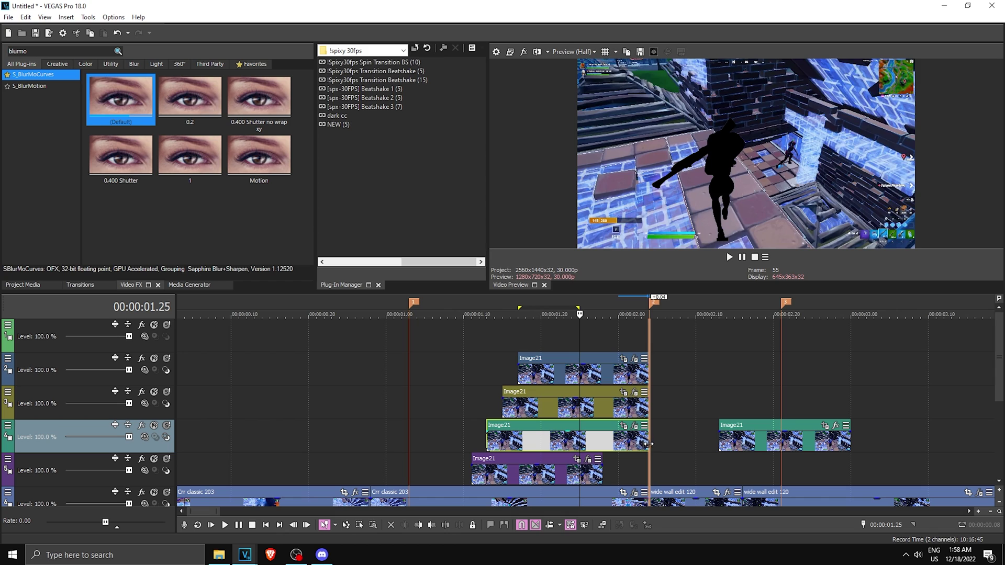
{"action": "left_click_drag", "start_coordinate": [602, 474], "coordinate": [648, 479]}
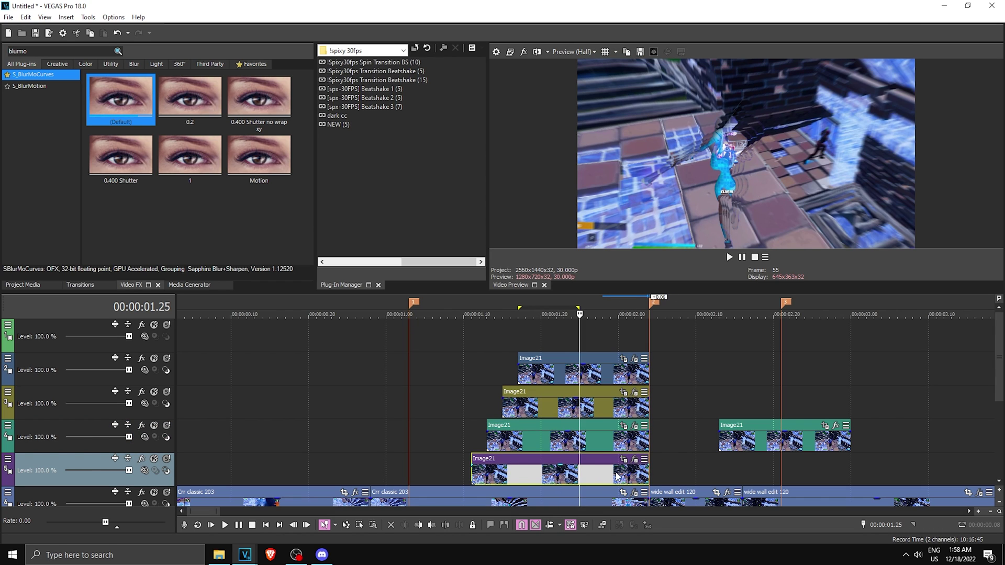
{"action": "left_click", "coordinate": [521, 371]}
{"action": "left_click", "coordinate": [634, 361]}
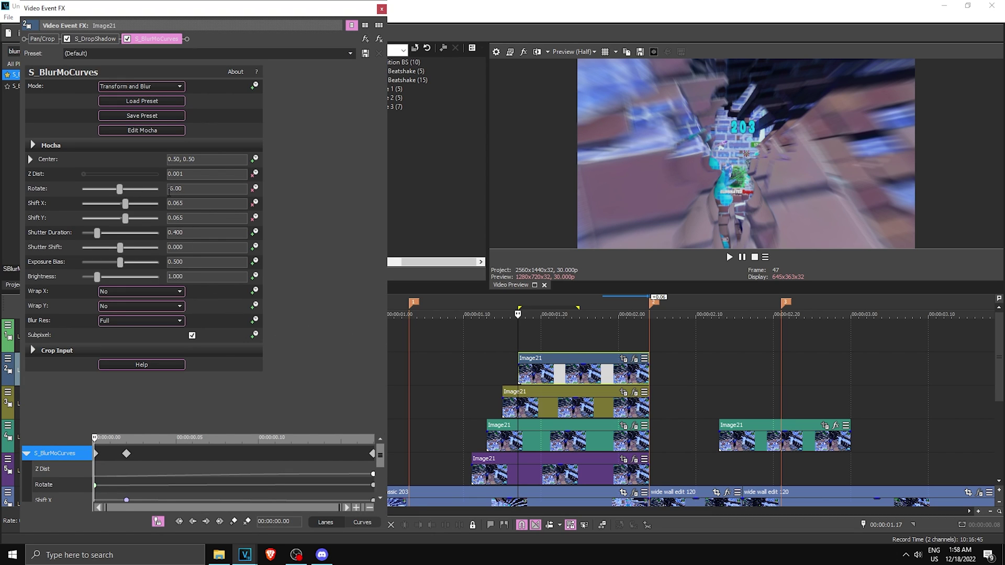
Step: On the track-3 Image21 clip, edit Rotate and stretch its blur keyframes to the clip's end
{"action": "left_click", "coordinate": [381, 10]}
{"action": "left_click", "coordinate": [521, 397]}
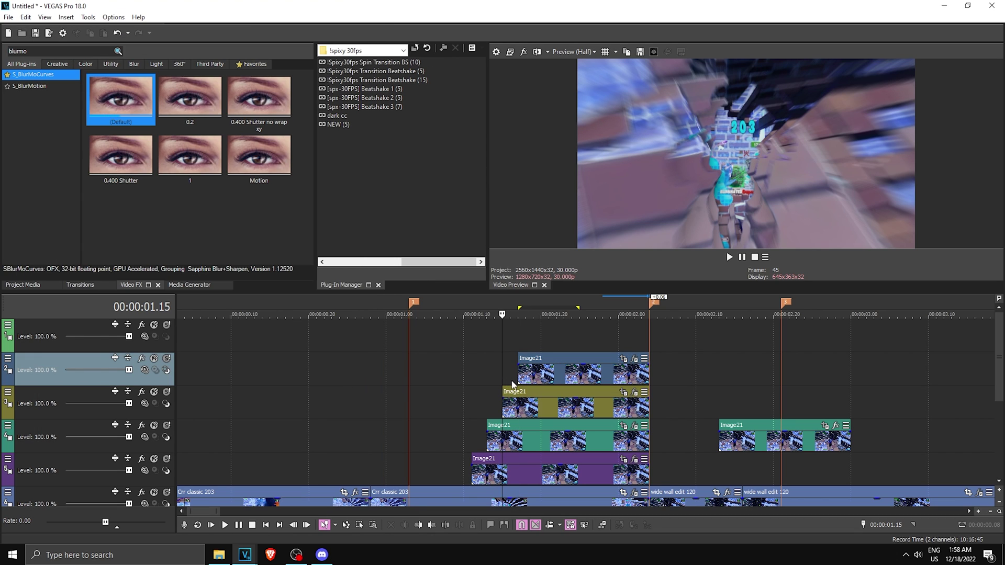
{"action": "left_click", "coordinate": [624, 392]}
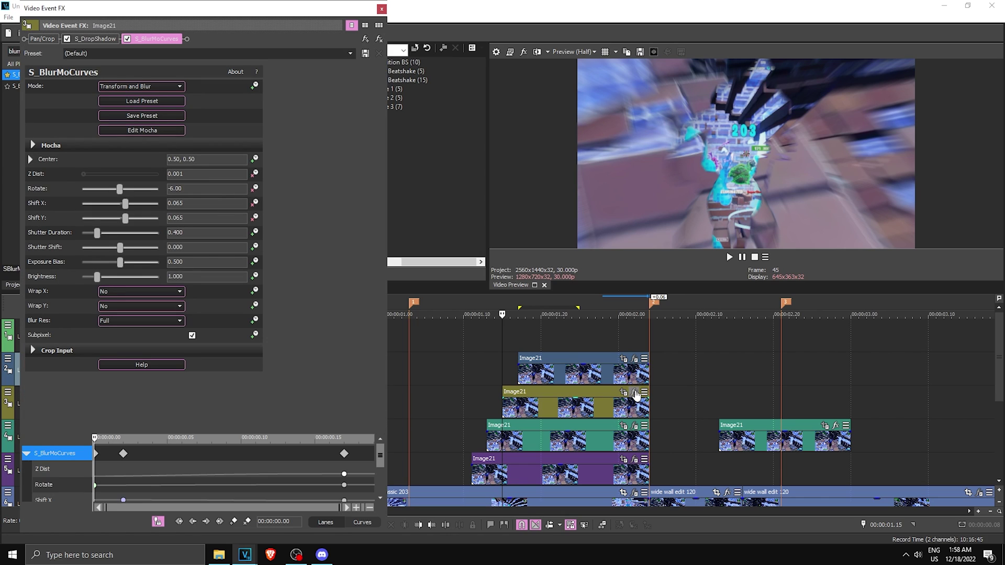
{"action": "left_click", "coordinate": [180, 188]}
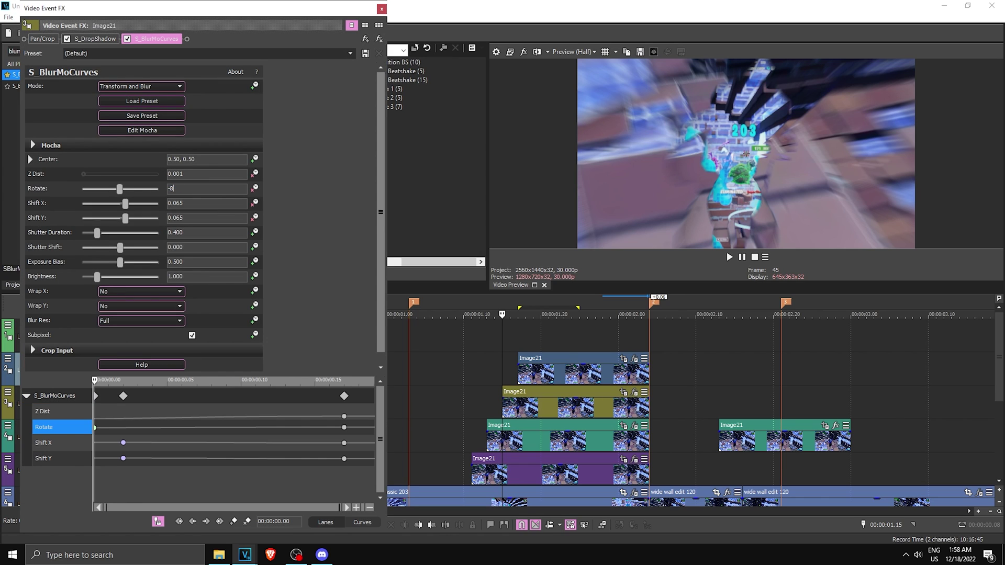
{"action": "left_click_drag", "start_coordinate": [344, 397], "coordinate": [373, 400]}
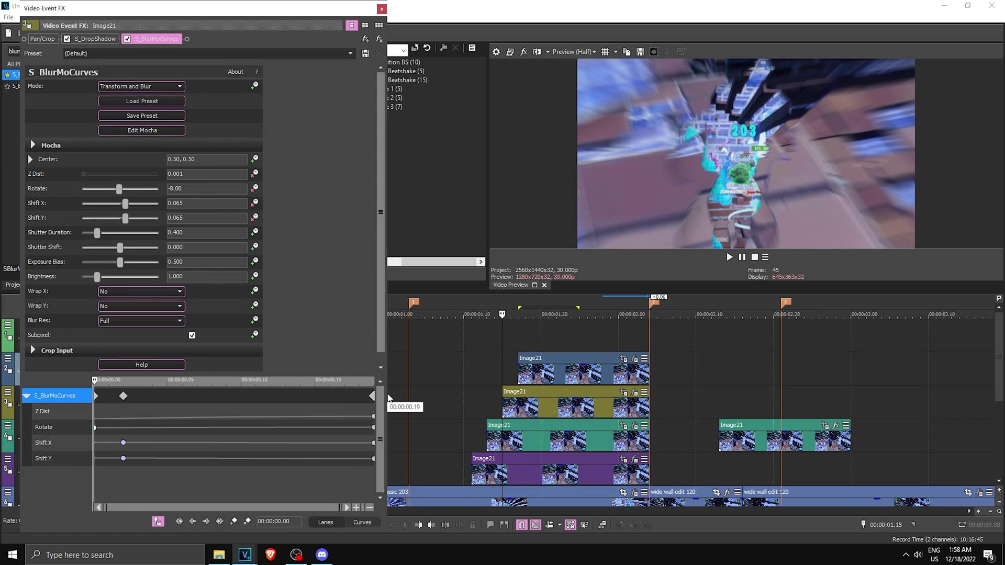
Step: On the track-4 Image21 clip, change Rotate and stretch its keyframes to its end
{"action": "left_click", "coordinate": [494, 445]}
{"action": "left_click", "coordinate": [634, 426]}
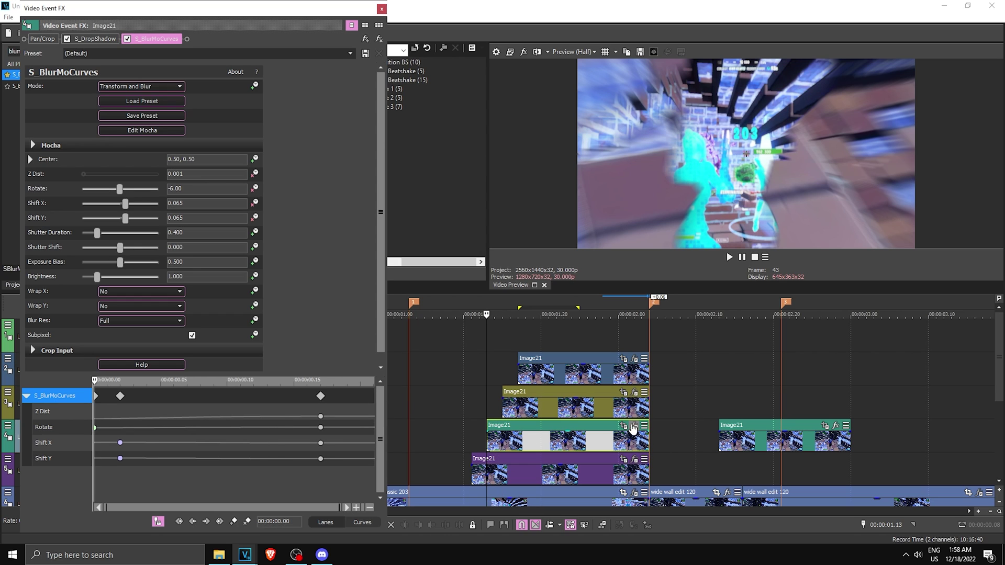
{"action": "left_click", "coordinate": [175, 190]}
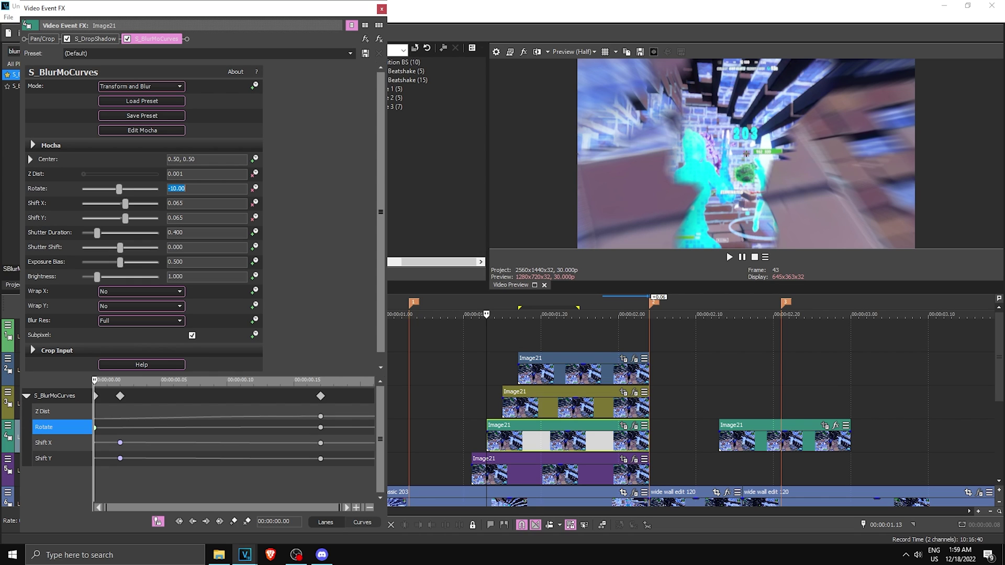
{"action": "left_click_drag", "start_coordinate": [320, 396], "coordinate": [457, 406]}
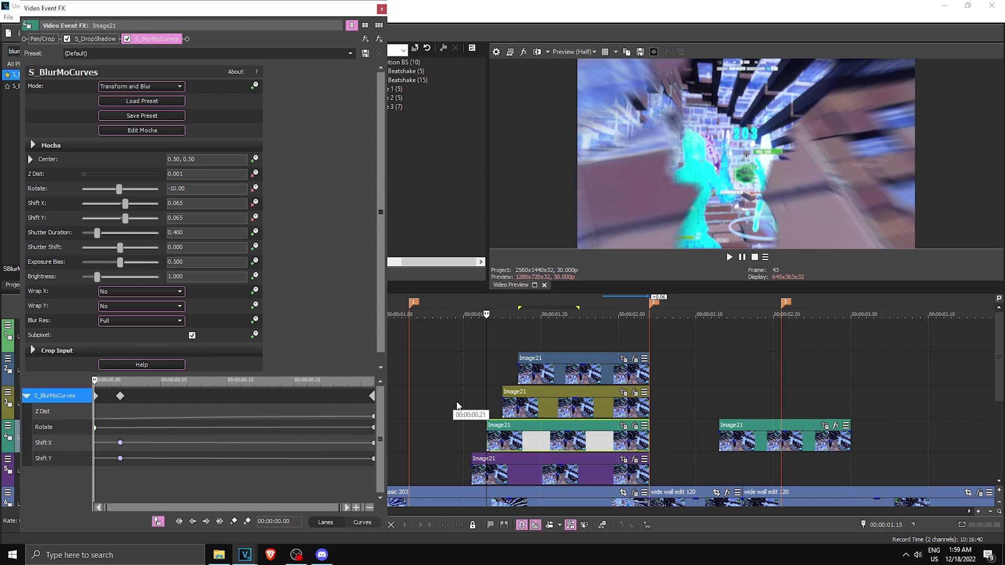
Step: Stretch the track-5 clip's BlurMoCurves keyframes to its end and close the effect window
{"action": "left_click", "coordinate": [463, 406]}
{"action": "left_click", "coordinate": [635, 461]}
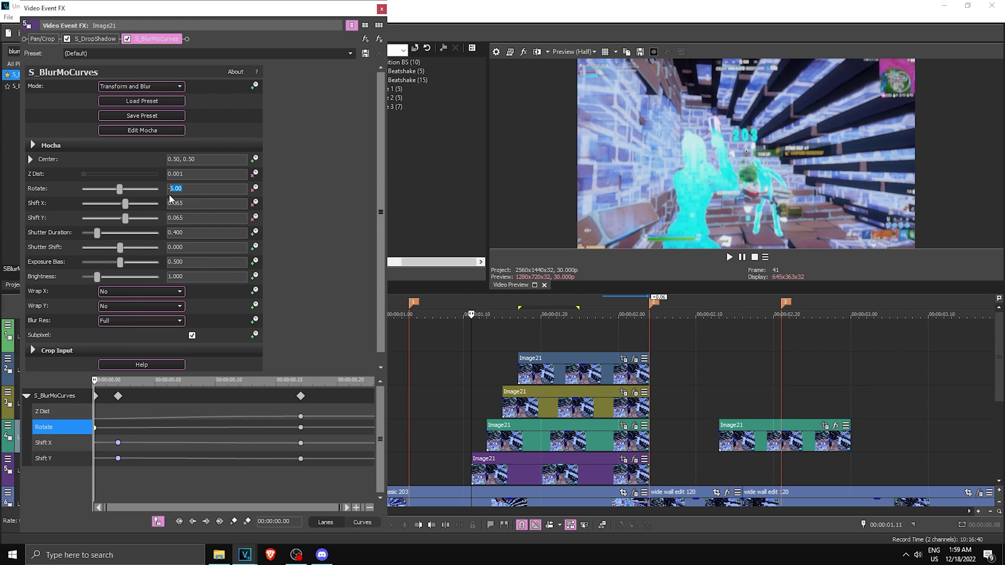
{"action": "left_click_drag", "start_coordinate": [301, 397], "coordinate": [641, 390]}
{"action": "left_click", "coordinate": [382, 9]}
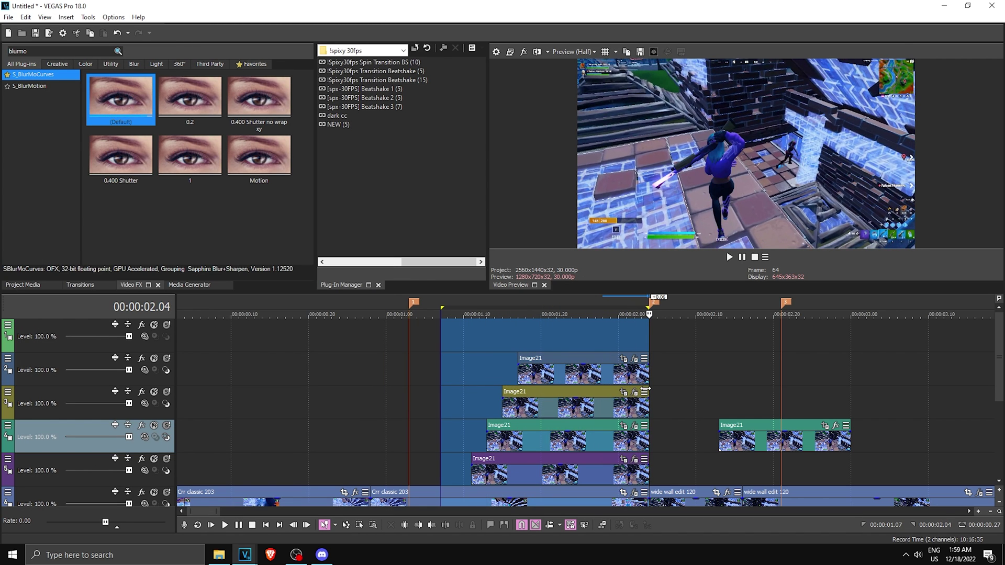
Step: Move the spare Image21 clip onto track 1 and copy the track-2 Image21 clip
{"action": "left_click", "coordinate": [730, 257]}
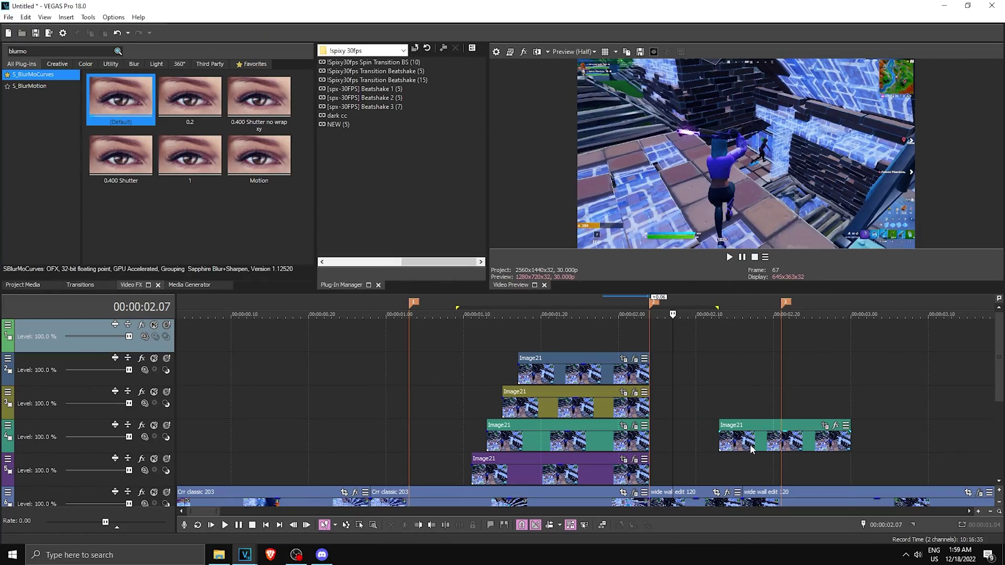
{"action": "left_click_drag", "start_coordinate": [751, 449], "coordinate": [556, 343]}
{"action": "left_click", "coordinate": [564, 373]}
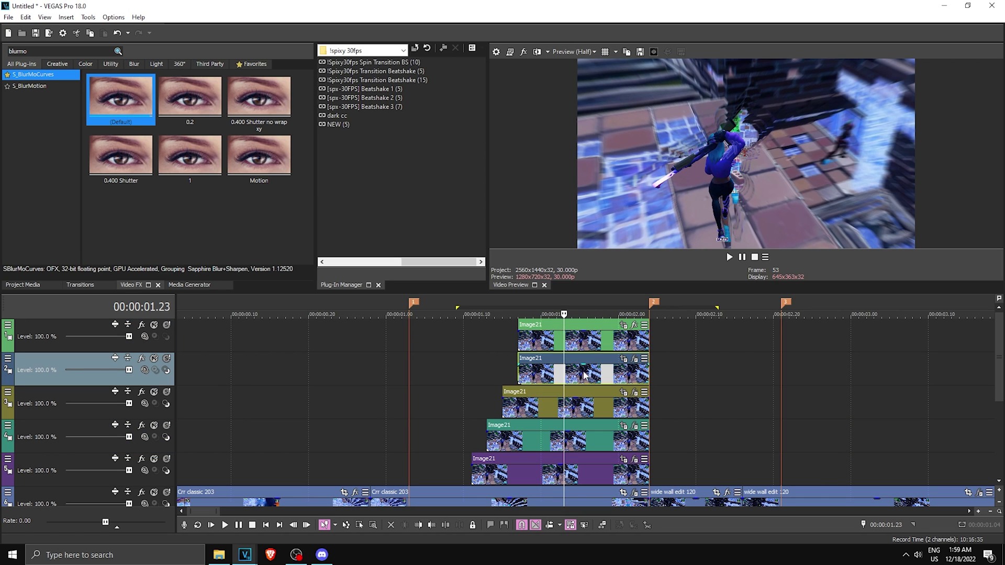
{"action": "right_click", "coordinate": [571, 378]}
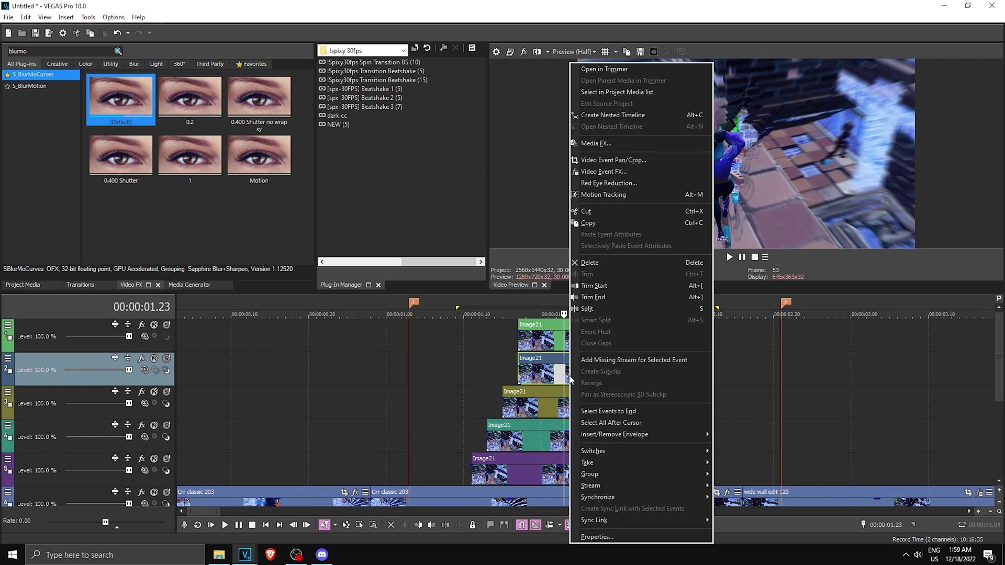
{"action": "left_click", "coordinate": [605, 224]}
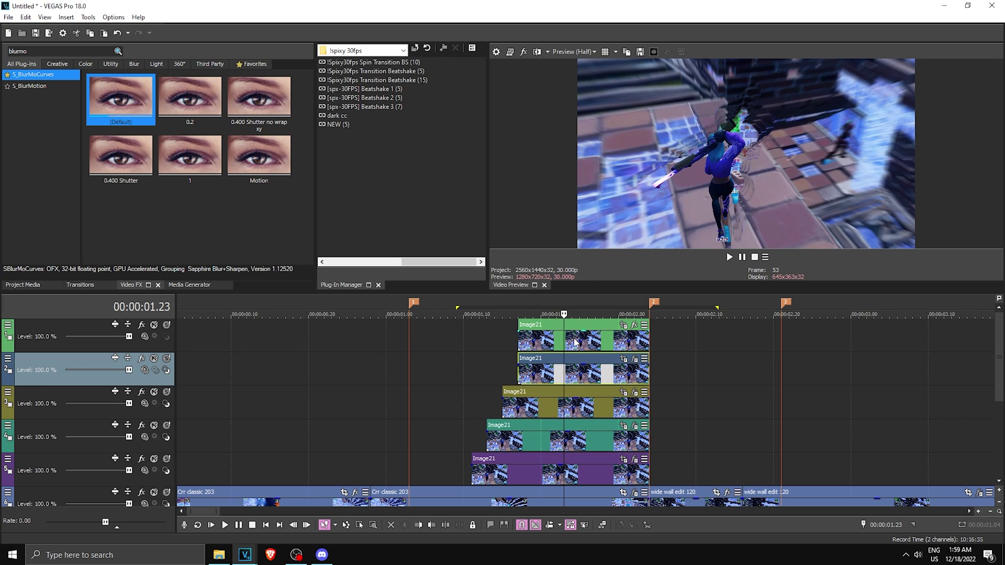
Step: Selectively paste the copied effects and effect keyframes onto the track-1 Image21 clip
{"action": "left_click", "coordinate": [588, 335]}
{"action": "right_click", "coordinate": [595, 338]}
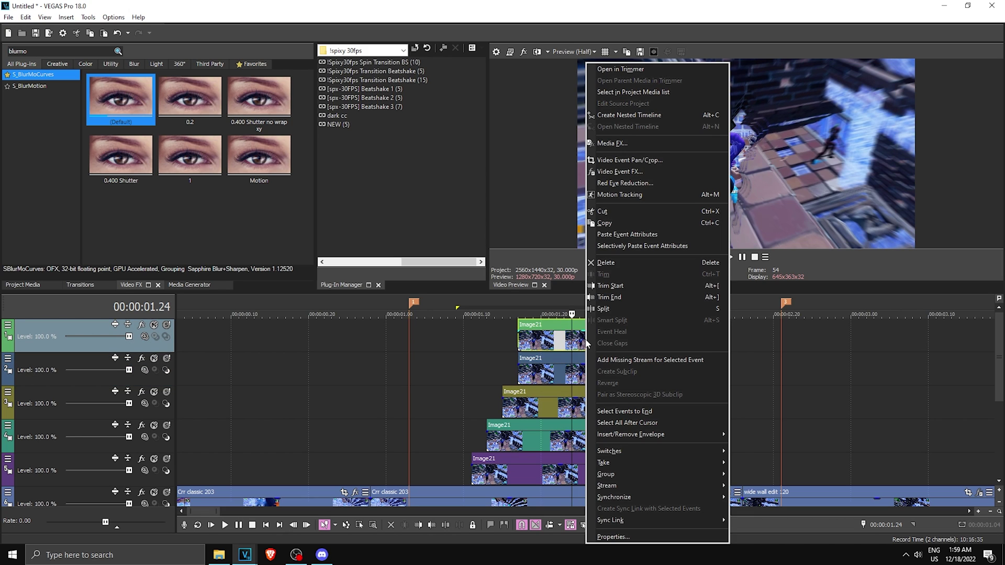
{"action": "left_click", "coordinate": [661, 246]}
{"action": "left_click", "coordinate": [380, 265]}
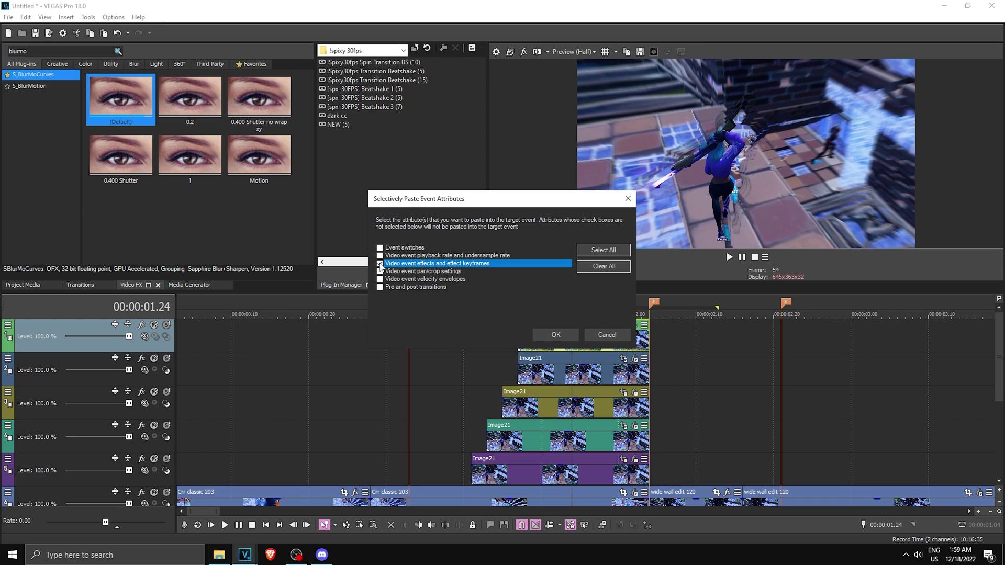
{"action": "left_click", "coordinate": [558, 336]}
{"action": "scroll", "coordinate": [461, 340], "scroll_direction": "up", "scroll_amount": 1}
{"action": "left_click_drag", "start_coordinate": [445, 339], "coordinate": [629, 333]}
{"action": "left_click", "coordinate": [629, 333]}
Step: In the track-1 clip's BlurMoCurves, stop animating Shift X and Z Dist, setting Z Dist to 1.000
{"action": "left_click_drag", "start_coordinate": [458, 340], "coordinate": [578, 338]}
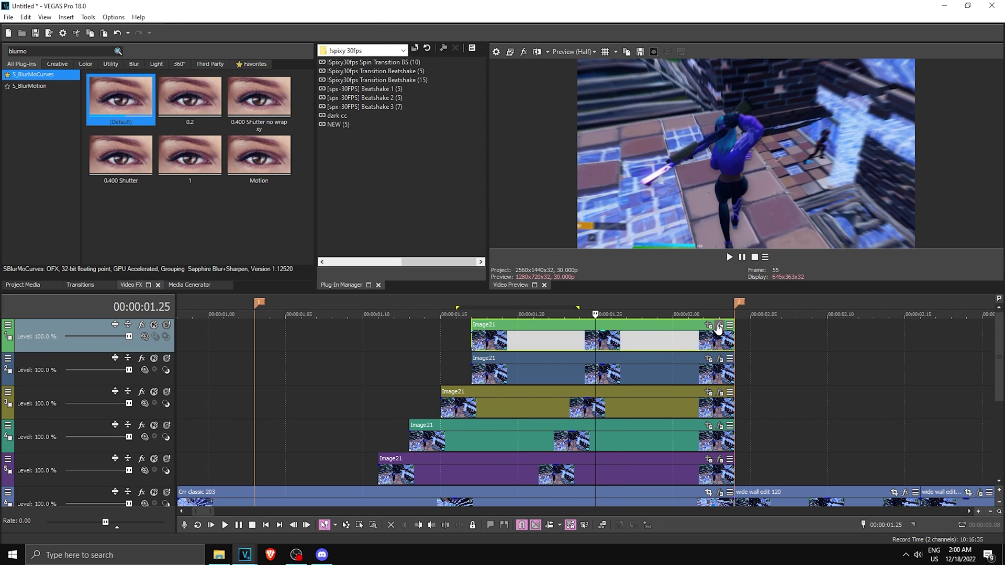
{"action": "left_click", "coordinate": [719, 328]}
{"action": "left_click", "coordinate": [146, 39]}
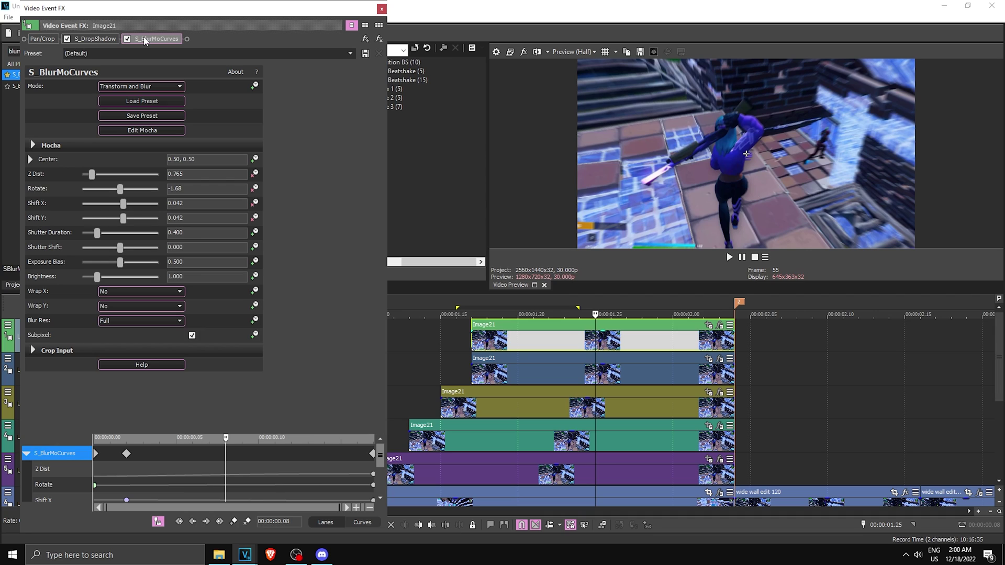
{"action": "left_click", "coordinate": [255, 204]}
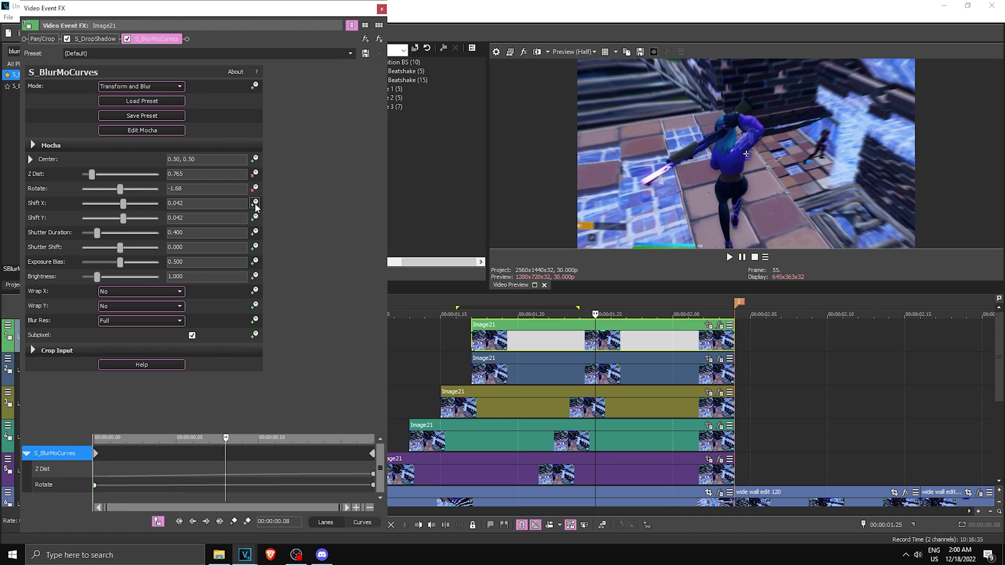
{"action": "left_click", "coordinate": [255, 174]}
{"action": "type", "text": "1"}
{"action": "key", "text": "Return"}
Step: Set both Shift X and Shift Y to 0
{"action": "left_click_drag", "start_coordinate": [189, 205], "coordinate": [138, 207]}
{"action": "type", "text": "0"}
{"action": "key", "text": "Return"}
{"action": "left_click", "coordinate": [172, 222]}
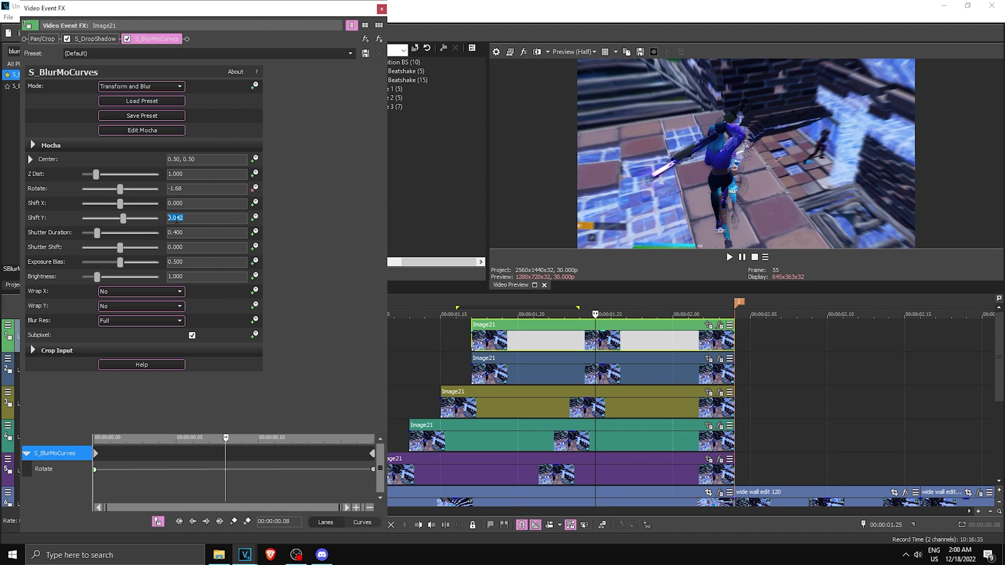
{"action": "type", "text": "0"}
{"action": "key", "text": "Return"}
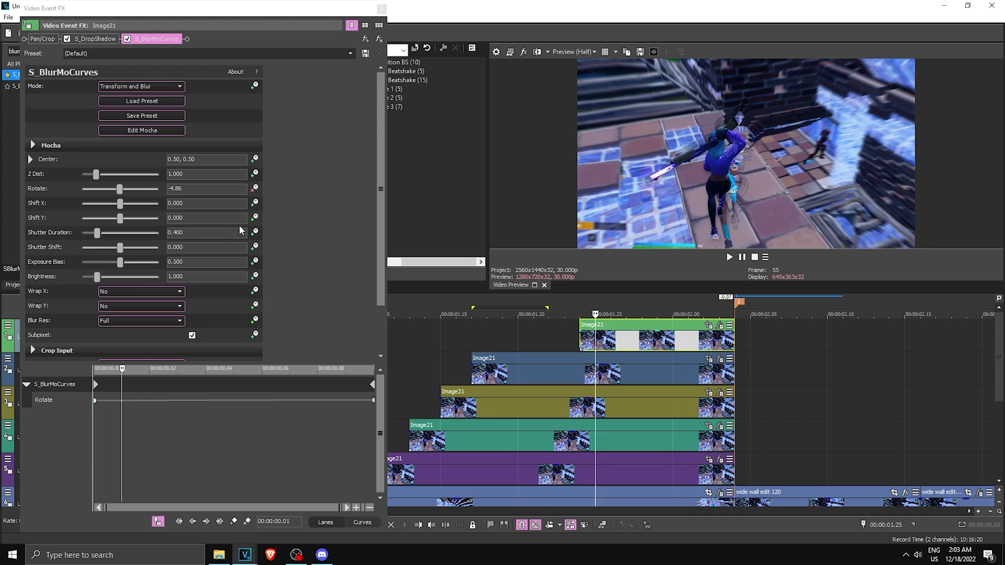
Step: Animate Shift Y on the top layer, starting at -0.500
{"action": "left_click", "coordinate": [255, 217]}
{"action": "left_click", "coordinate": [95, 416]}
{"action": "left_click_drag", "start_coordinate": [199, 218], "coordinate": [111, 234]}
{"action": "type", "text": "-0."}
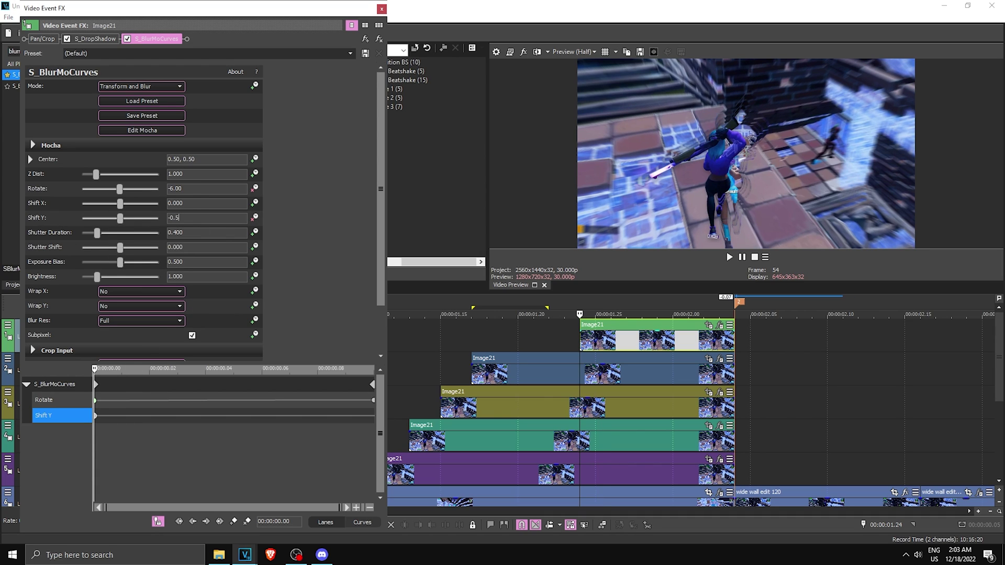
{"action": "type", "text": "5"}
{"action": "key", "text": "Return"}
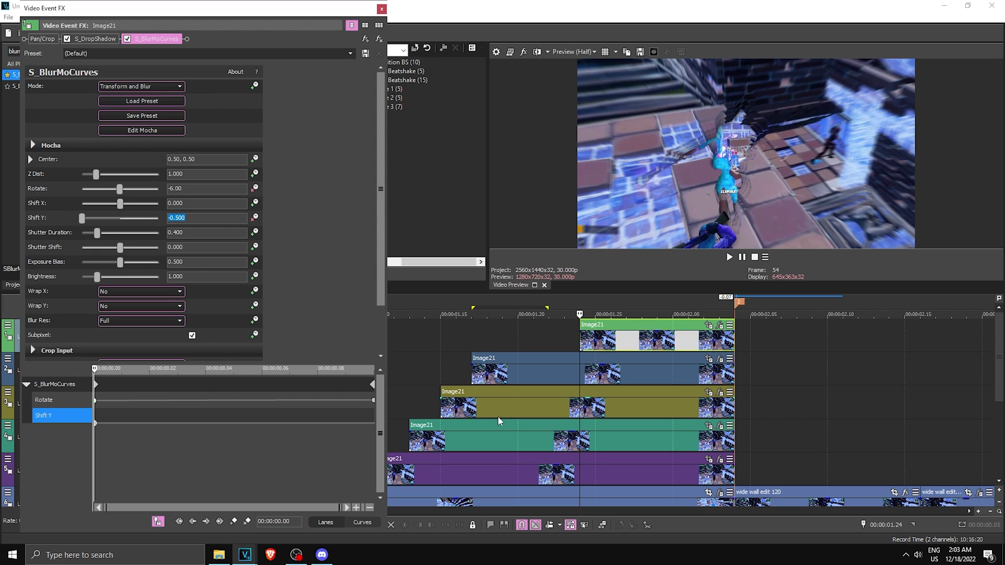
{"action": "left_click", "coordinate": [733, 339]}
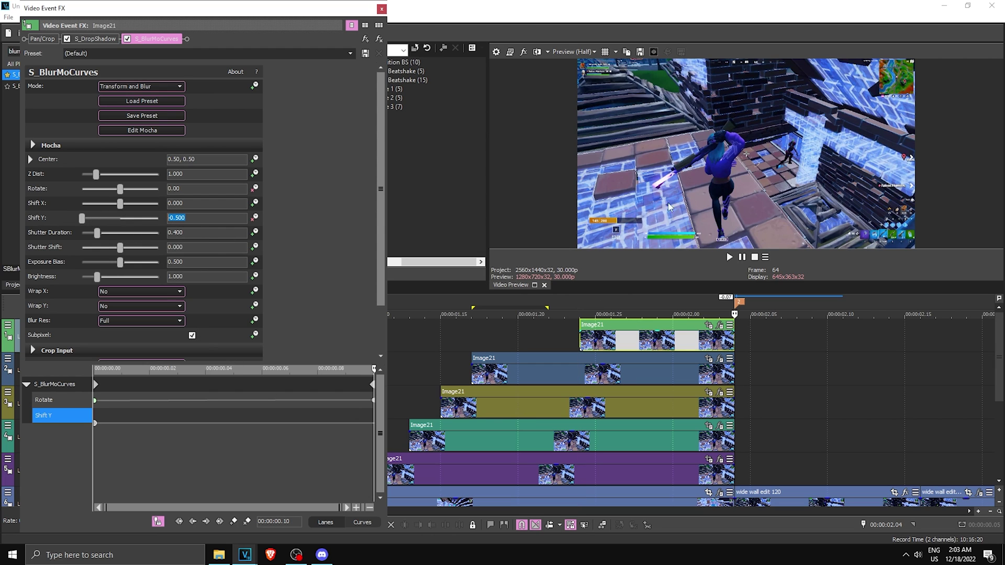
Step: Set both Shift Y keyframes to Manual and pull the start handle so the curve rises steeply
{"action": "left_click", "coordinate": [95, 422]}
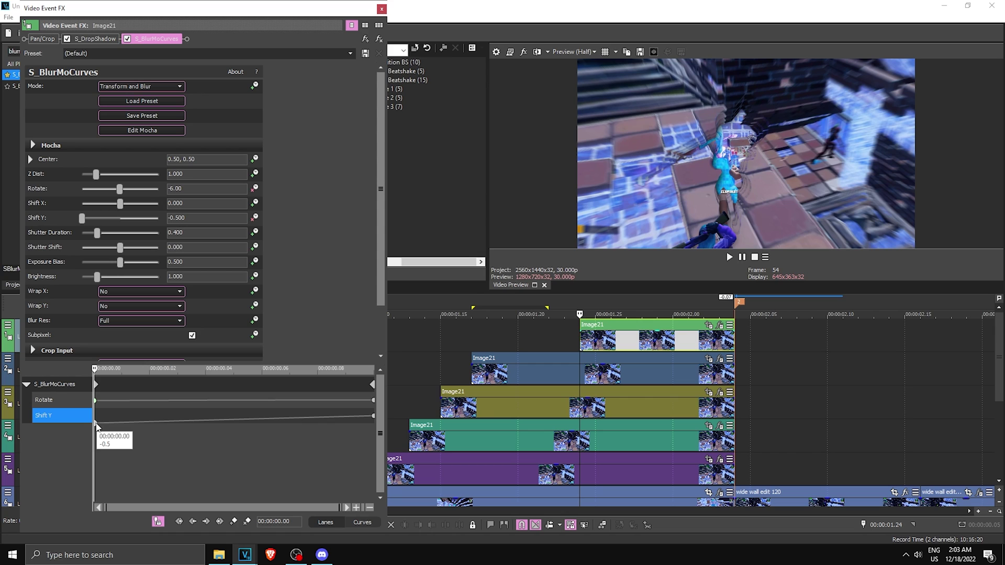
{"action": "right_click", "coordinate": [96, 422]}
{"action": "left_click", "coordinate": [122, 404]}
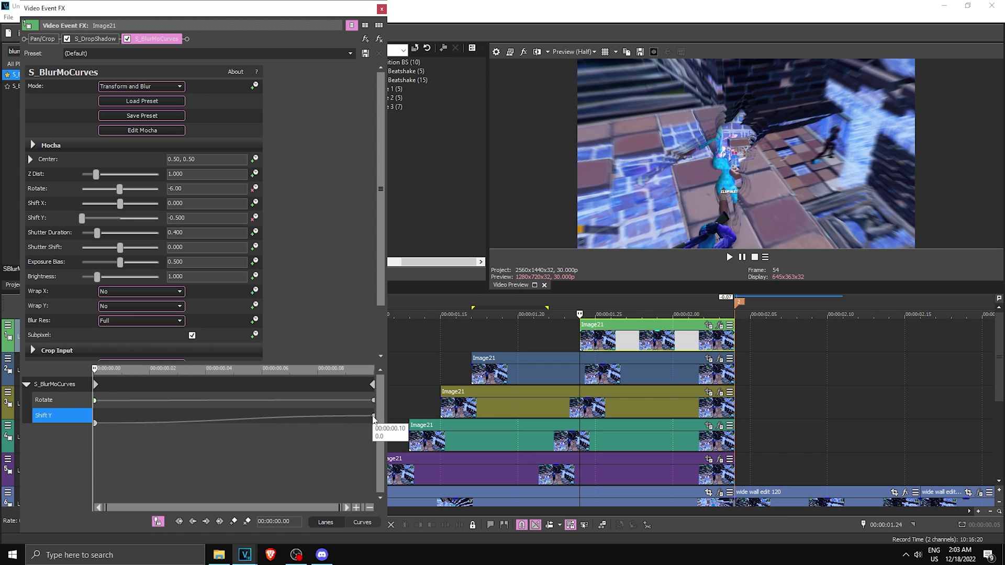
{"action": "left_click", "coordinate": [372, 416]}
{"action": "right_click", "coordinate": [373, 416]}
{"action": "left_click", "coordinate": [396, 398]}
{"action": "left_click", "coordinate": [150, 445]}
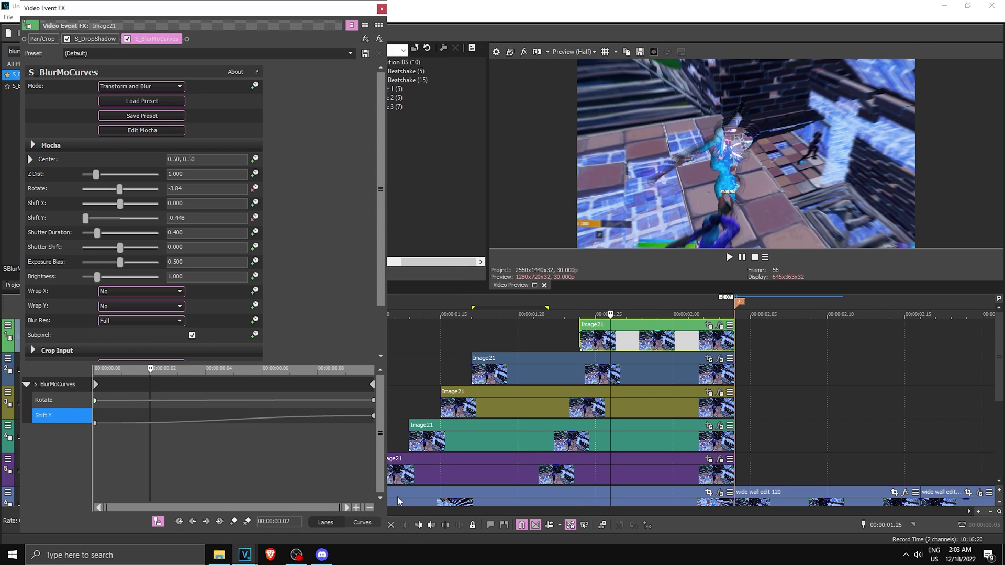
{"action": "left_click", "coordinate": [374, 525]}
{"action": "left_click_drag", "start_coordinate": [191, 491], "coordinate": [165, 423]}
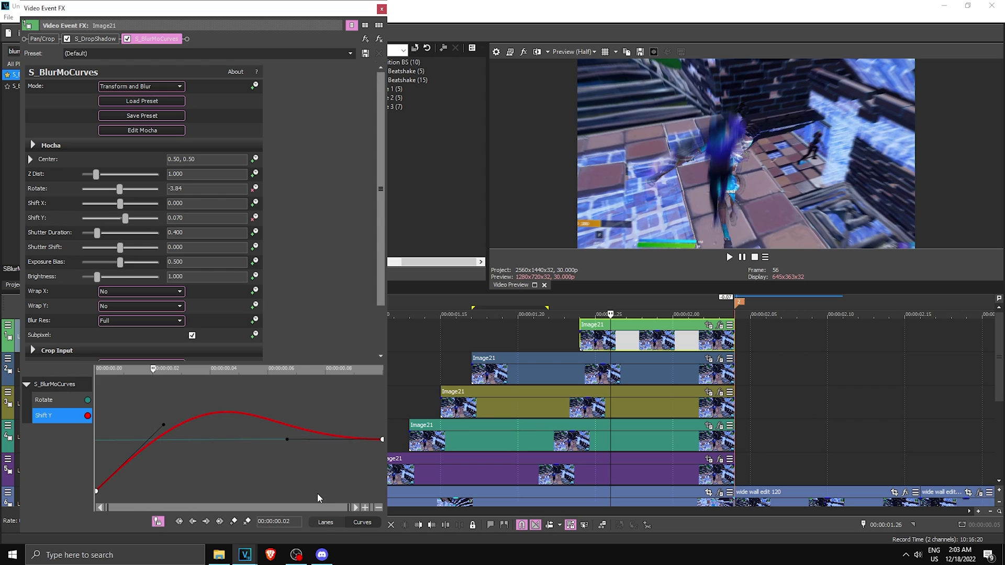
Step: Change the first Shift Y keyframe's value to -0.700
{"action": "left_click", "coordinate": [325, 523]}
{"action": "left_click", "coordinate": [96, 423]}
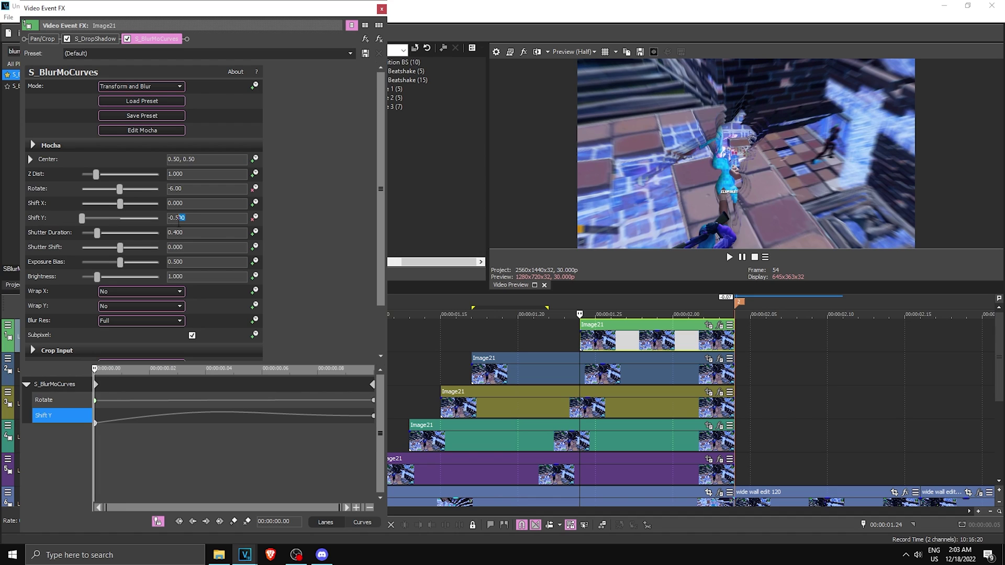
{"action": "type", "text": "7"}
{"action": "key", "text": "Return"}
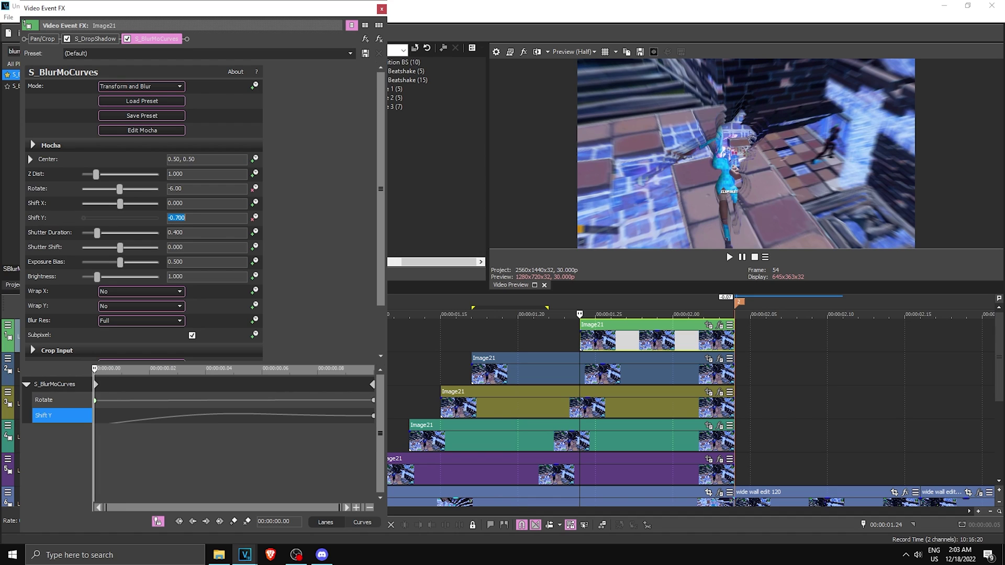
Step: Enlarge the curve graph and reshape the Shift Y handles so it eases in without overshoot
{"action": "left_click", "coordinate": [359, 526]}
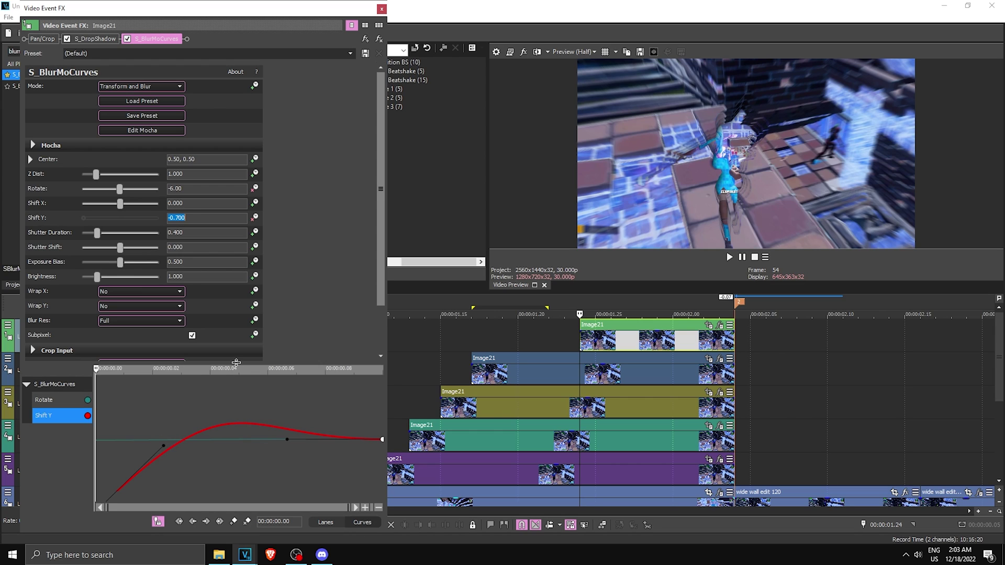
{"action": "left_click_drag", "start_coordinate": [236, 362], "coordinate": [236, 195]}
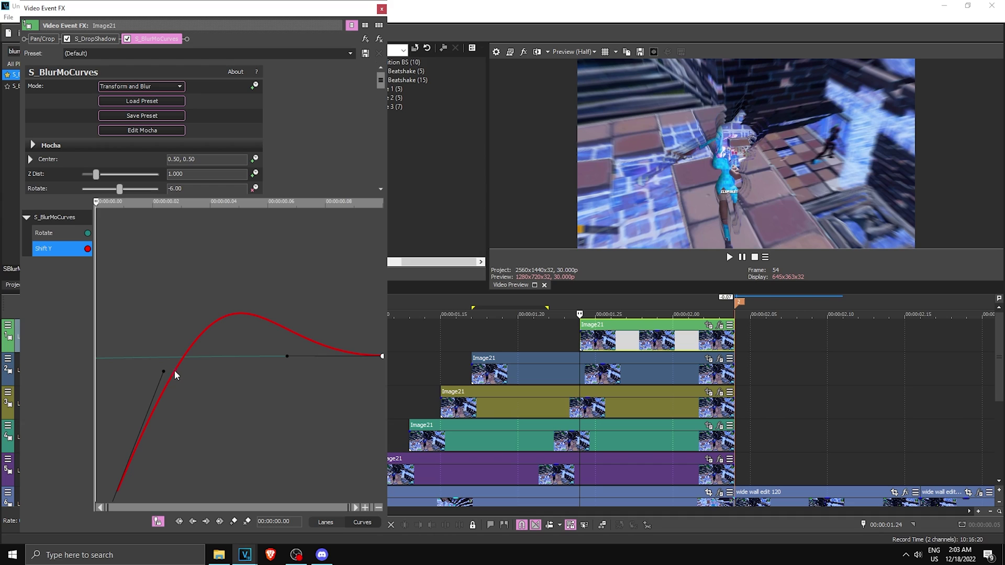
{"action": "left_click_drag", "start_coordinate": [164, 372], "coordinate": [203, 421]}
{"action": "left_click_drag", "start_coordinate": [276, 359], "coordinate": [263, 363]}
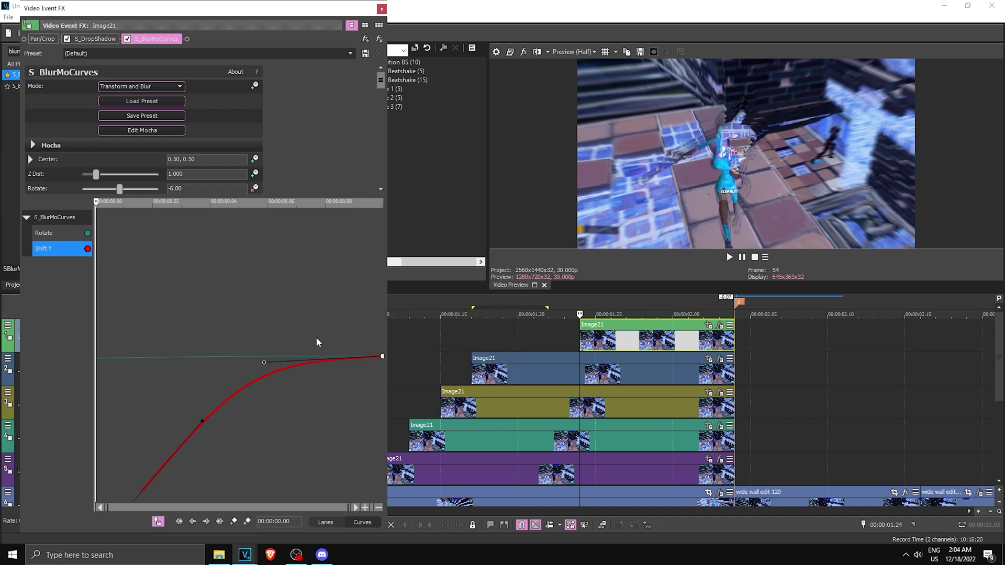
Step: Close the effect window and preview the stacked-layer transition over a loop range
{"action": "left_click", "coordinate": [382, 9]}
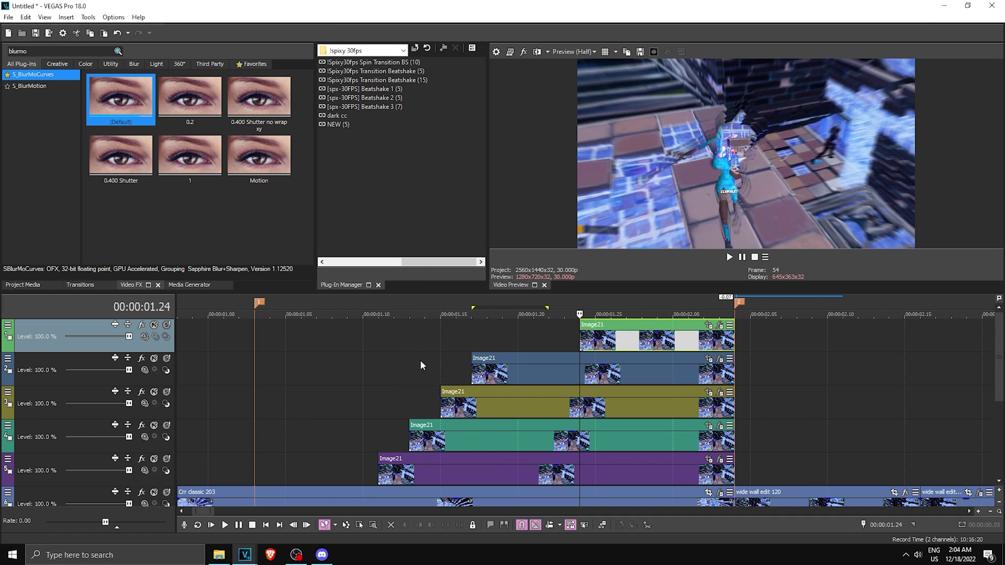
{"action": "scroll", "coordinate": [478, 417], "scroll_direction": "down", "scroll_amount": 3}
{"action": "left_click_drag", "start_coordinate": [565, 381], "coordinate": [373, 359]}
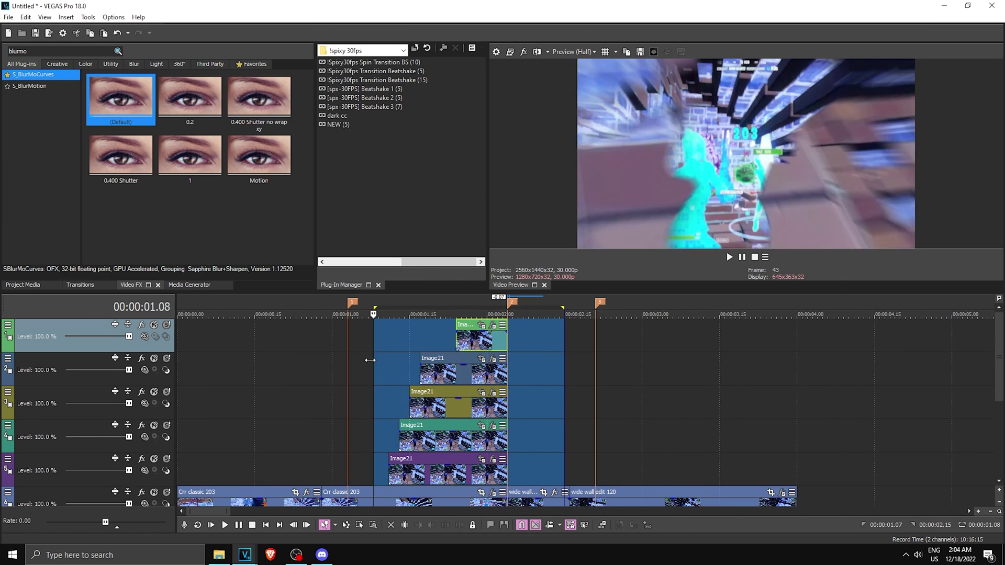
{"action": "left_click", "coordinate": [729, 257]}
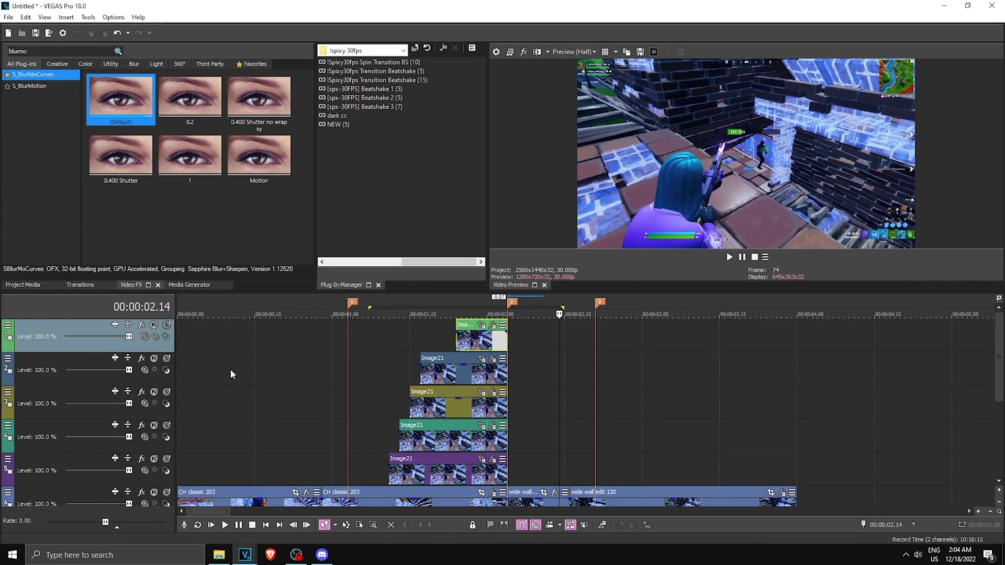
Step: Insert a new top video track and place a white Solid Color clip on it
{"action": "right_click", "coordinate": [75, 331]}
{"action": "left_click", "coordinate": [105, 356]}
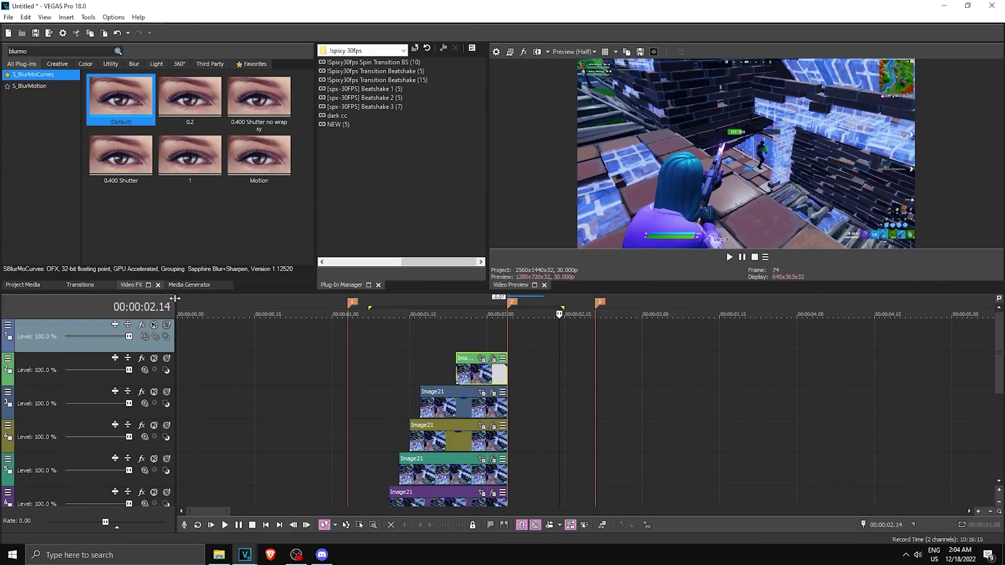
{"action": "left_click", "coordinate": [192, 284]}
{"action": "scroll", "coordinate": [49, 168], "scroll_direction": "down", "scroll_amount": 10}
{"action": "left_click", "coordinate": [42, 192]}
{"action": "mouse_move", "coordinate": [459, 284]}
{"action": "left_mouse_down"}
{"action": "mouse_move", "coordinate": [485, 330]}
{"action": "mouse_move", "coordinate": [550, 347]}
{"action": "mouse_move", "coordinate": [510, 344]}
{"action": "mouse_move", "coordinate": [532, 346]}
{"action": "left_mouse_up"}
Step: Drag the white clip's fade-out back across its full length so the flash dissolves away
{"action": "scroll", "coordinate": [587, 346], "scroll_direction": "up", "scroll_amount": 2}
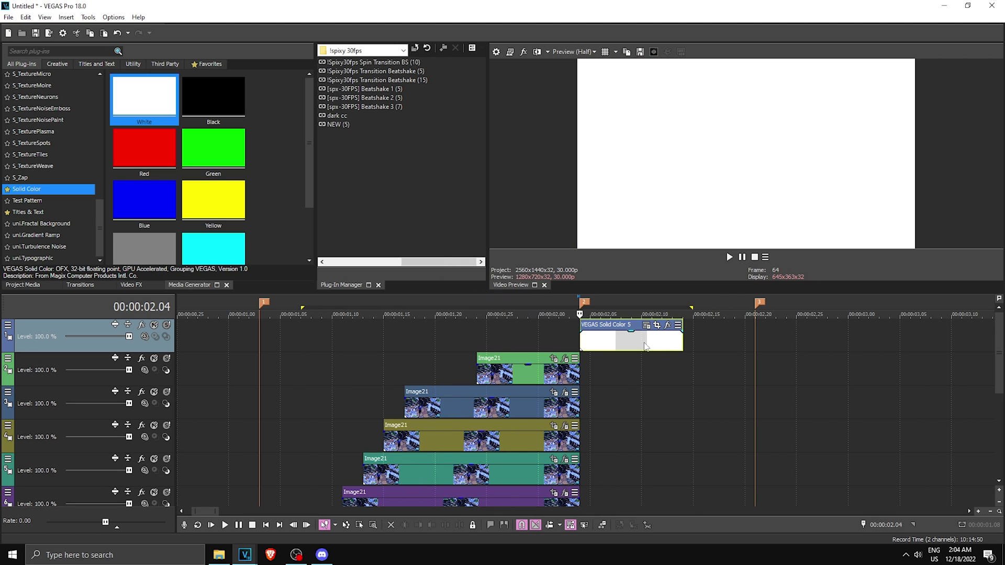
{"action": "left_click_drag", "start_coordinate": [685, 332], "coordinate": [598, 342]}
{"action": "scroll", "coordinate": [650, 343], "scroll_direction": "down", "scroll_amount": 1}
{"action": "left_click", "coordinate": [656, 343]}
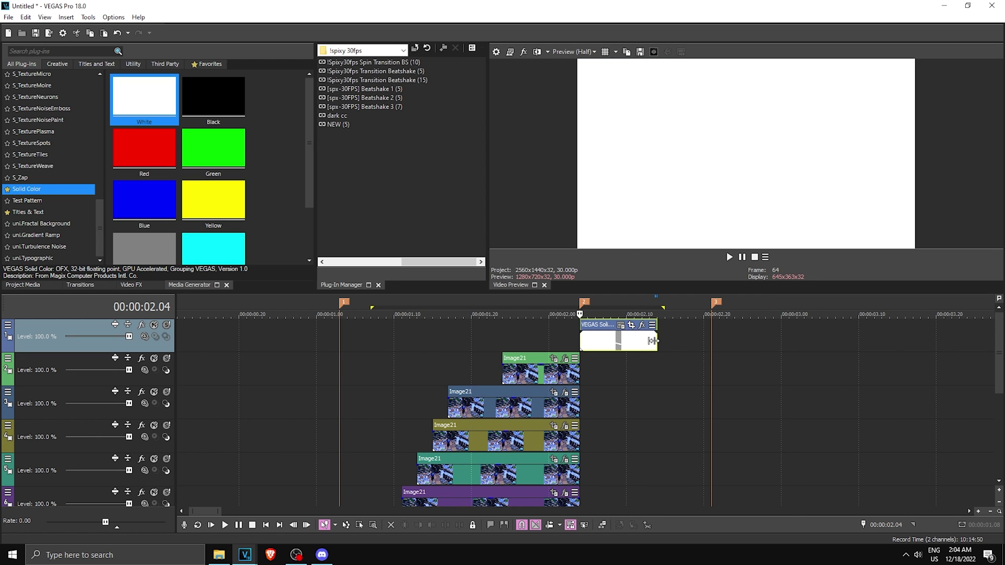
{"action": "scroll", "coordinate": [650, 348], "scroll_direction": "down", "scroll_amount": 3}
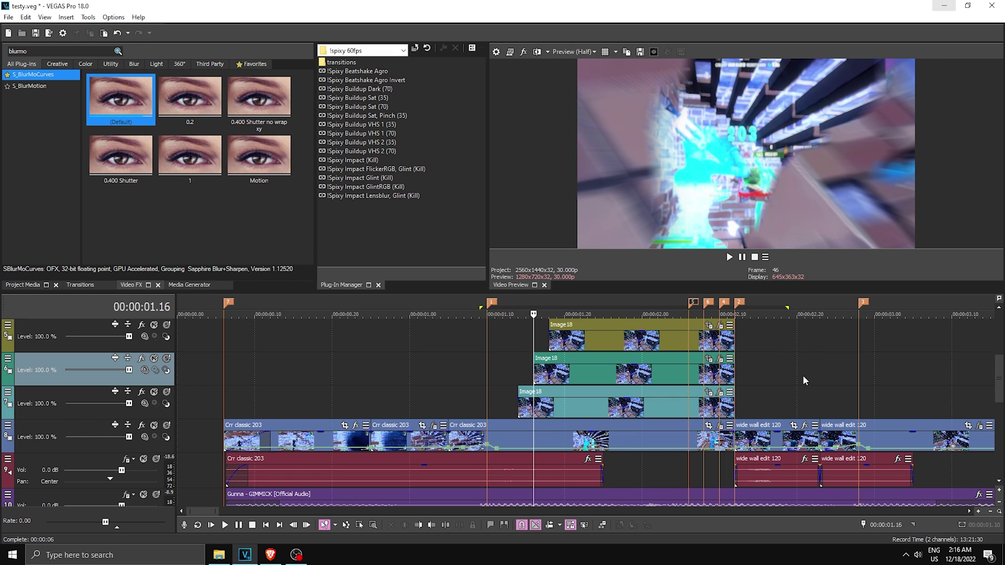
Step: Put the playhead at the transition start and apply the S_BlurMoCurves (Default) preset to Crr classic 203
{"action": "left_click", "coordinate": [494, 358]}
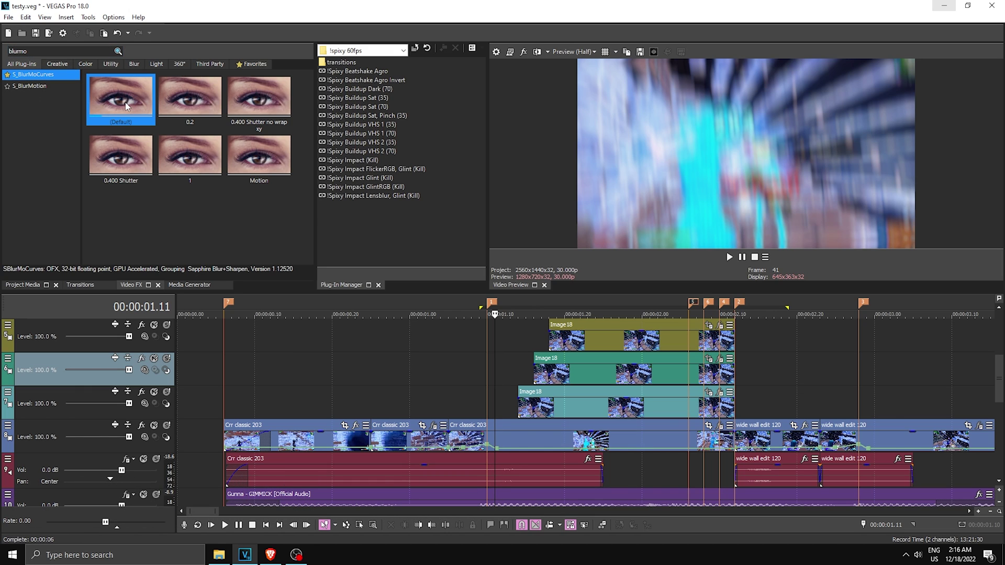
{"action": "left_click_drag", "start_coordinate": [588, 360], "coordinate": [490, 430]}
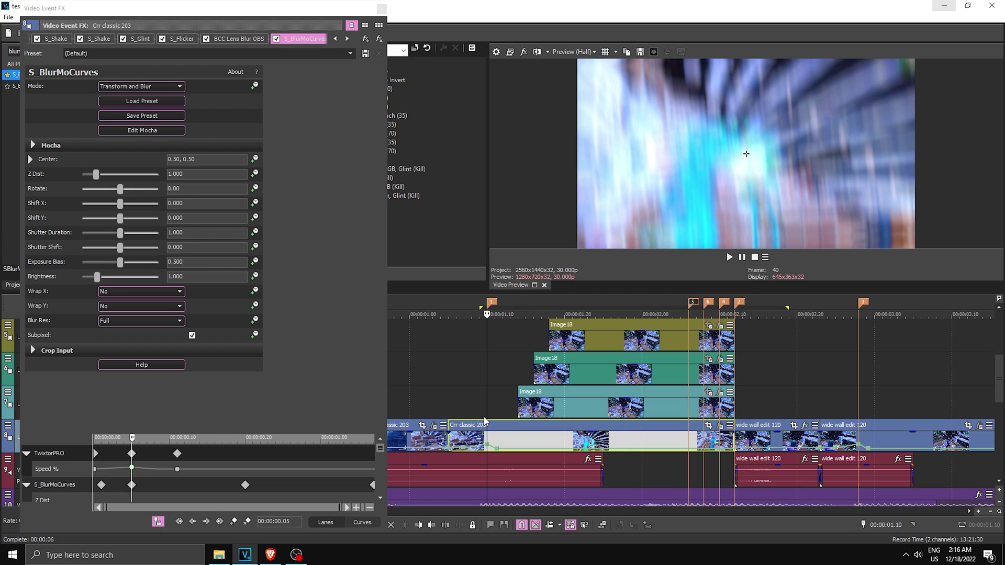
Step: Step forward two frames, set Shutter Duration to 0.400, and set Wrap X and Wrap Y to Reflect
{"action": "key", "text": "Right"}
{"action": "key", "text": "Right"}
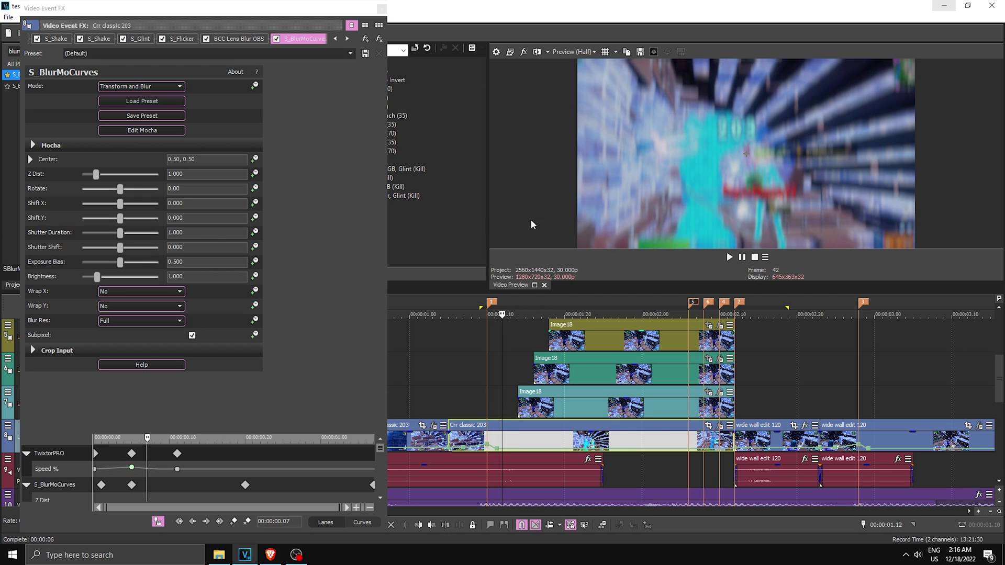
{"action": "left_click", "coordinate": [174, 234]}
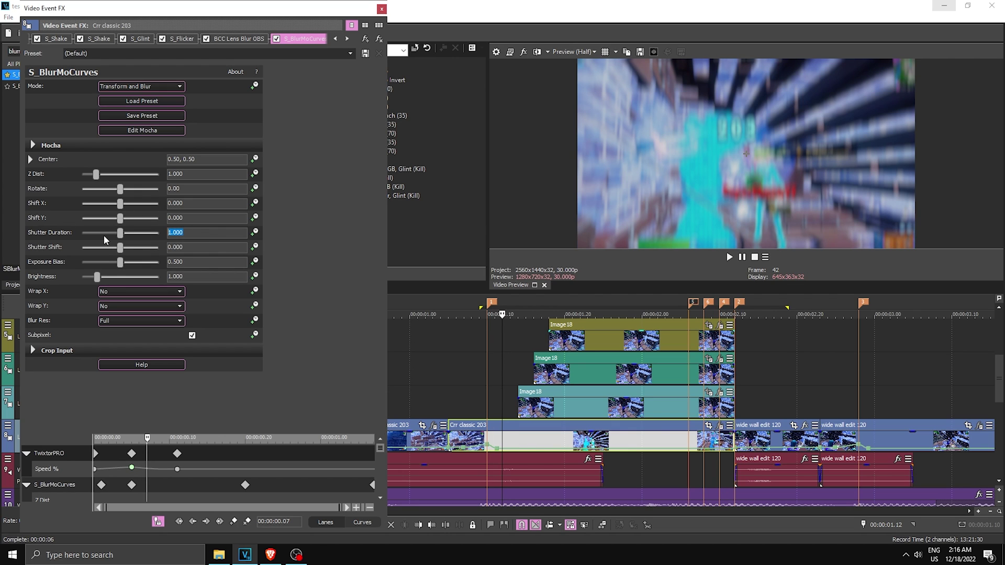
{"action": "type", "text": "0.4"}
{"action": "key", "text": "Return"}
{"action": "left_click", "coordinate": [105, 292]}
{"action": "left_click", "coordinate": [104, 313]}
{"action": "left_click", "coordinate": [105, 306]}
{"action": "left_click", "coordinate": [108, 330]}
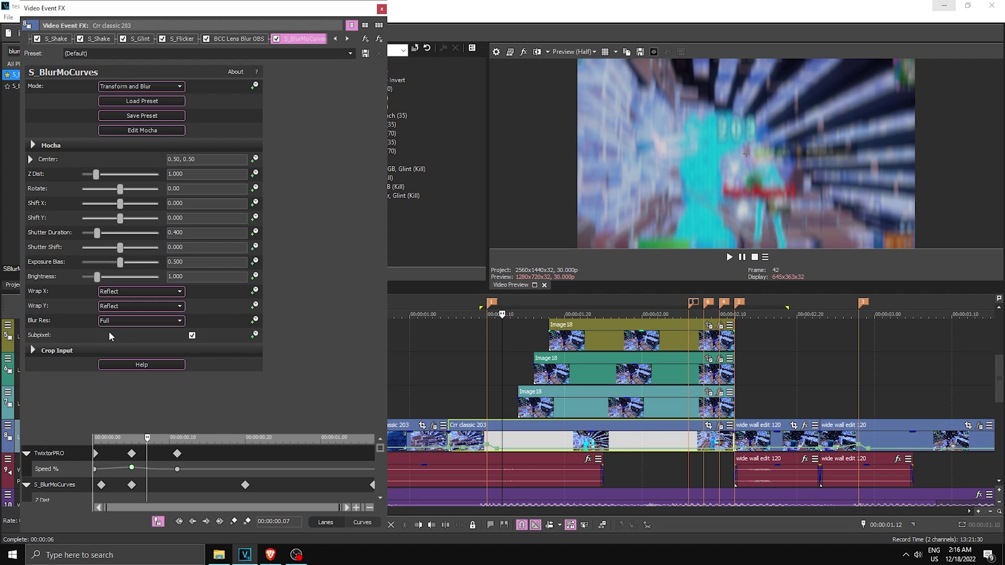
Step: Enable keyframing for Shift X and Shift Y, then move the playhead to 00:00:01.14
{"action": "left_click", "coordinate": [256, 203]}
{"action": "left_click", "coordinate": [255, 217]}
{"action": "left_click_drag", "start_coordinate": [260, 432], "coordinate": [264, 346]}
{"action": "scroll", "coordinate": [361, 379], "scroll_direction": "down", "scroll_amount": 5}
{"action": "left_click", "coordinate": [518, 437]}
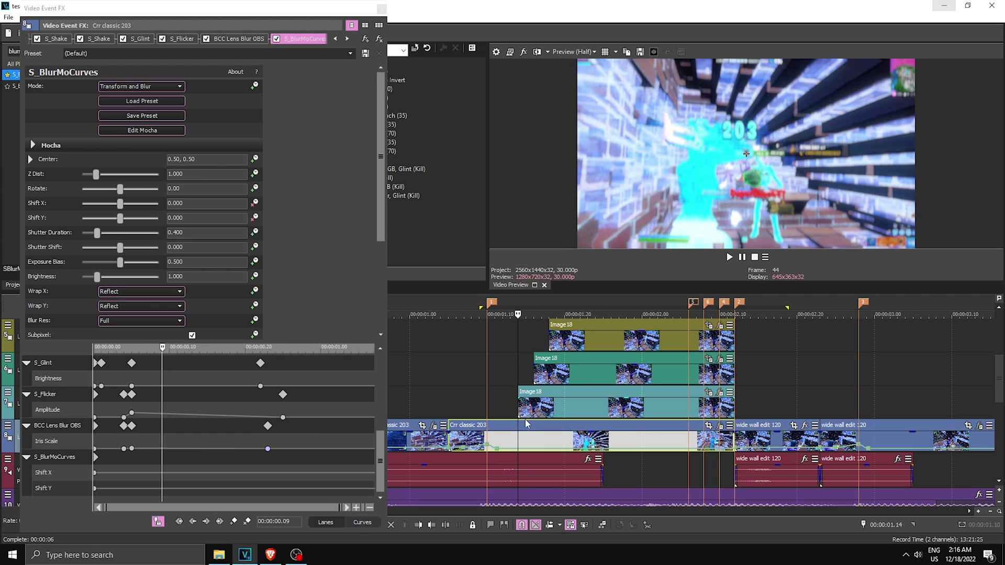
Step: Keyframe the blur's Shift X, raising it to 0.105 and then reducing it to 0.044 at later frames
{"action": "left_click", "coordinate": [54, 457]}
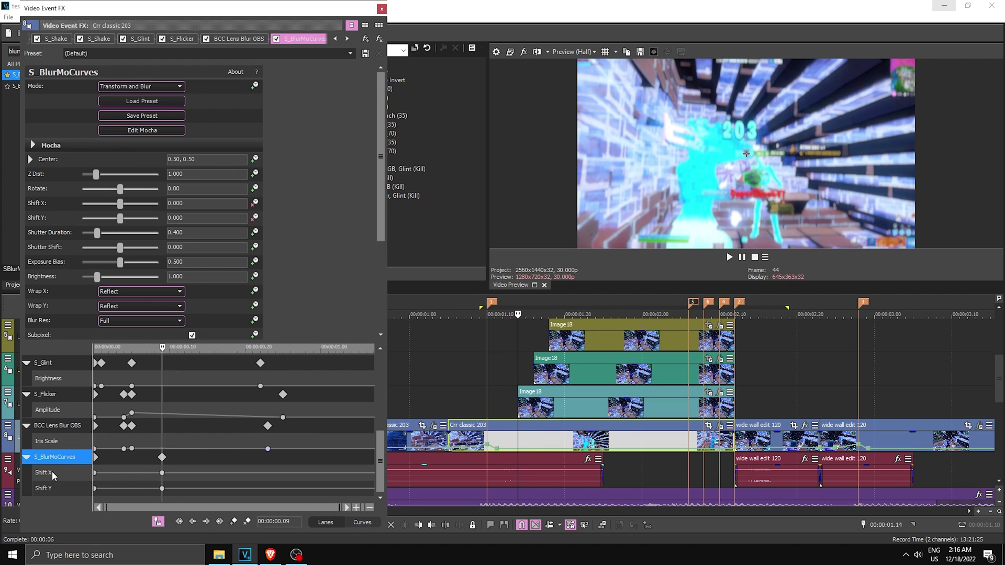
{"action": "left_click", "coordinate": [684, 178]}
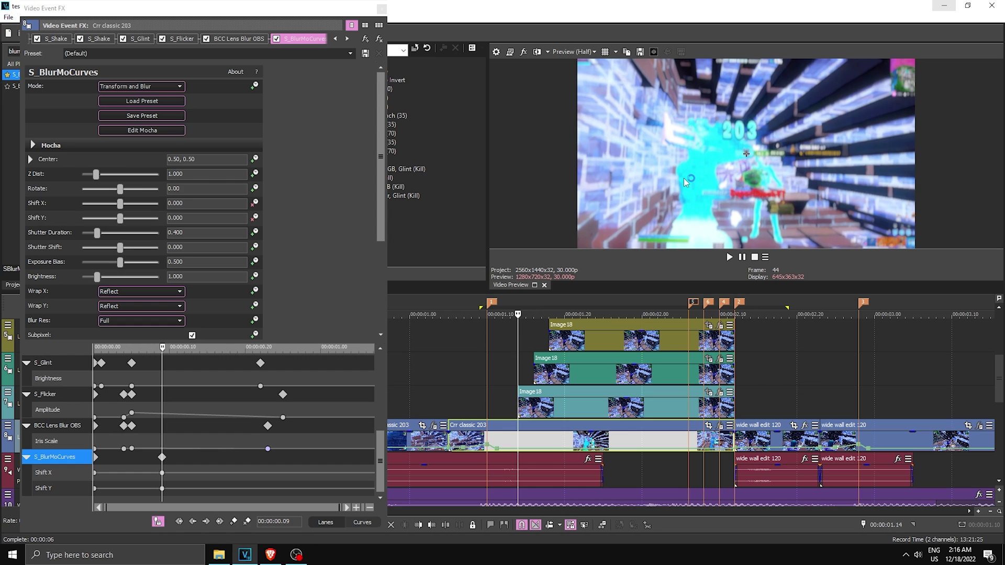
{"action": "key", "text": "space"}
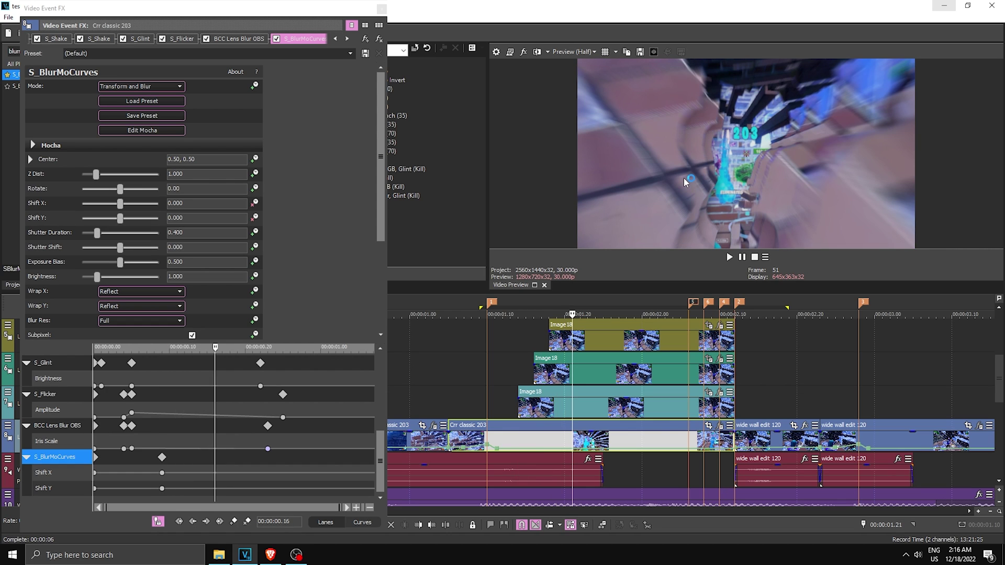
{"action": "left_click_drag", "start_coordinate": [121, 203], "coordinate": [129, 207]}
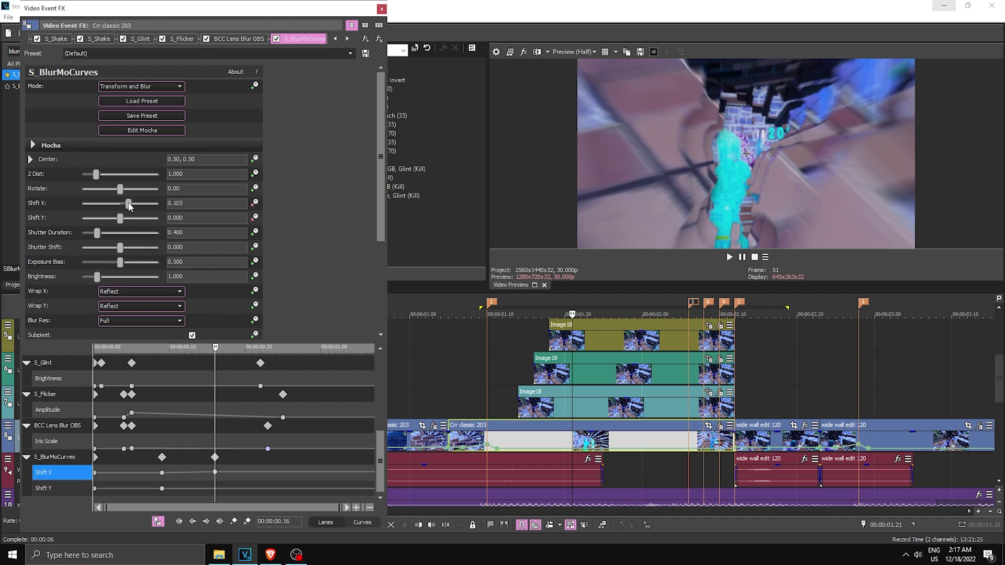
{"action": "key", "text": "space"}
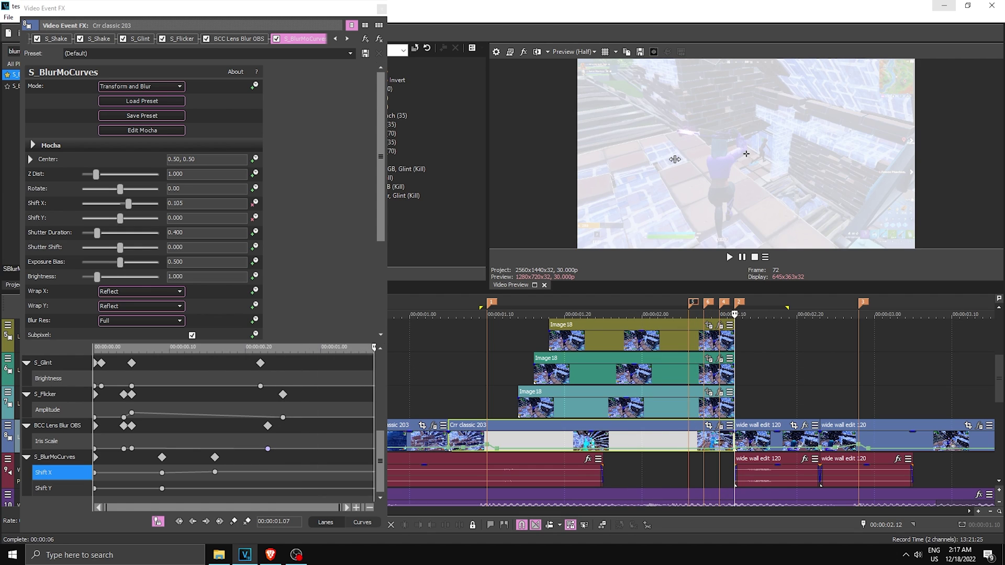
{"action": "left_click_drag", "start_coordinate": [133, 205], "coordinate": [129, 209]}
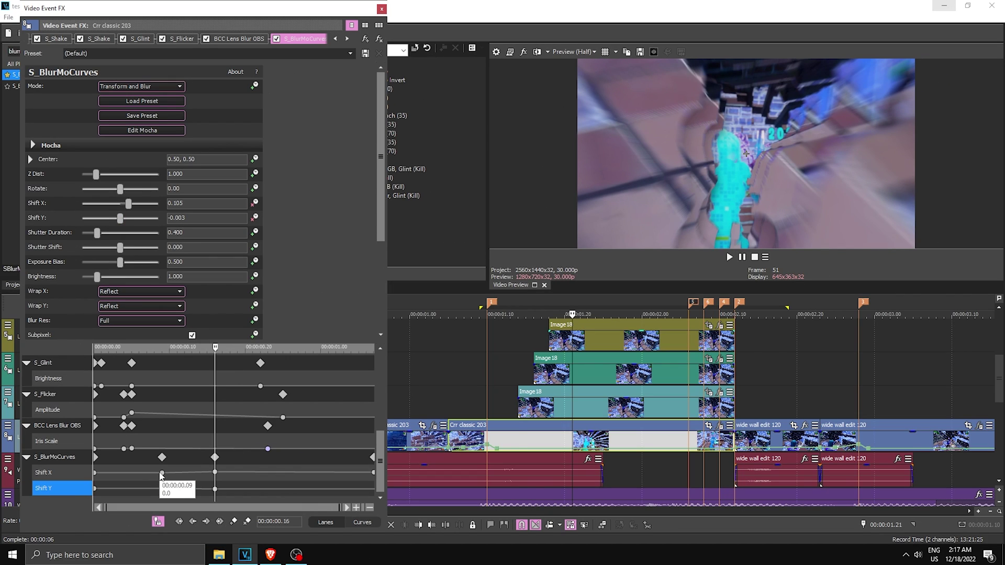
Step: Give the Shift X keyframes Smooth Fade interpolation and return to the main timeline
{"action": "left_click", "coordinate": [162, 488]}
{"action": "left_click", "coordinate": [215, 473]}
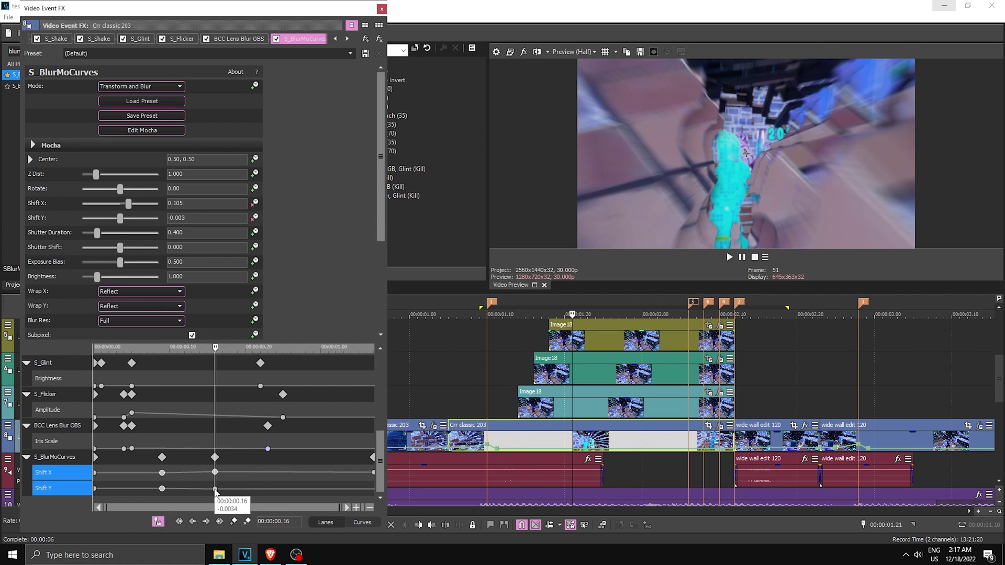
{"action": "left_click", "coordinate": [373, 473]}
{"action": "right_click", "coordinate": [374, 473]}
{"action": "left_click", "coordinate": [415, 392]}
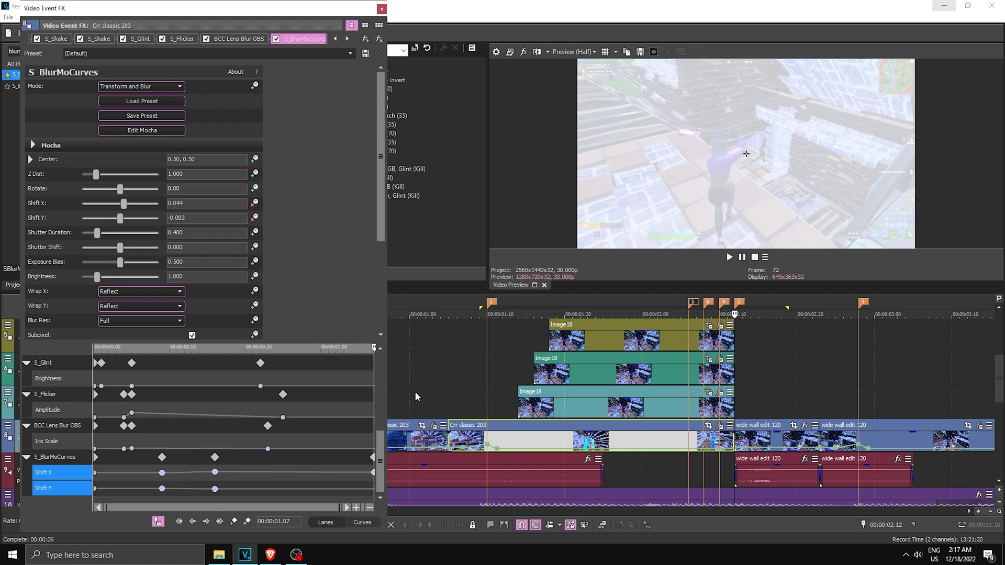
{"action": "left_click", "coordinate": [569, 426]}
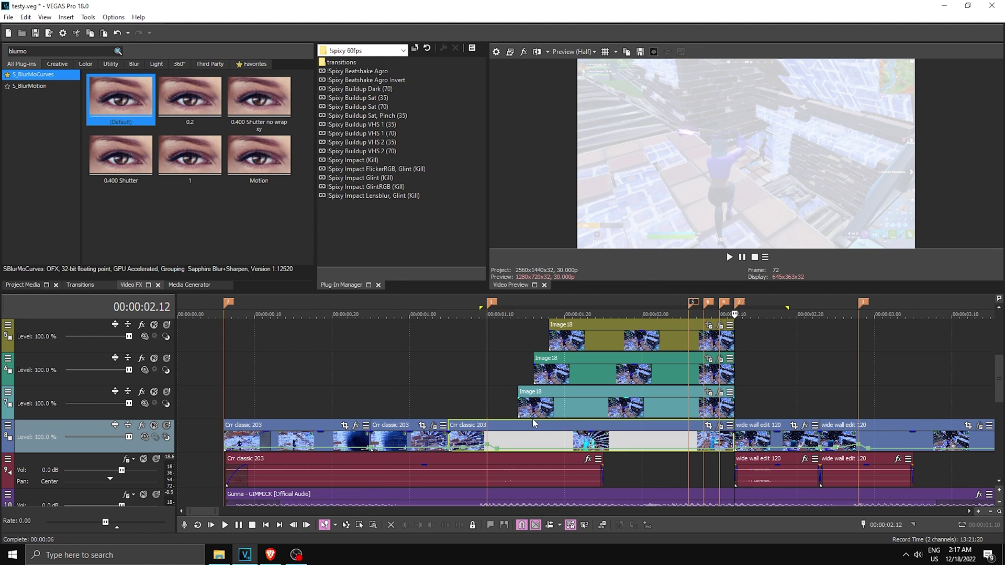
{"action": "scroll", "coordinate": [528, 420], "scroll_direction": "down", "scroll_amount": 5}
{"action": "scroll", "coordinate": [524, 423], "scroll_direction": "up", "scroll_amount": 1}
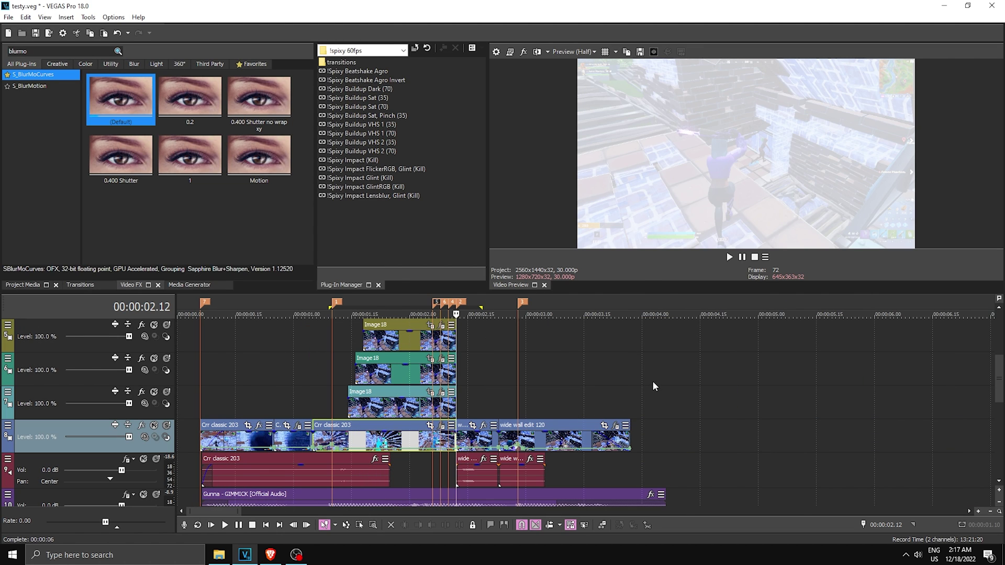